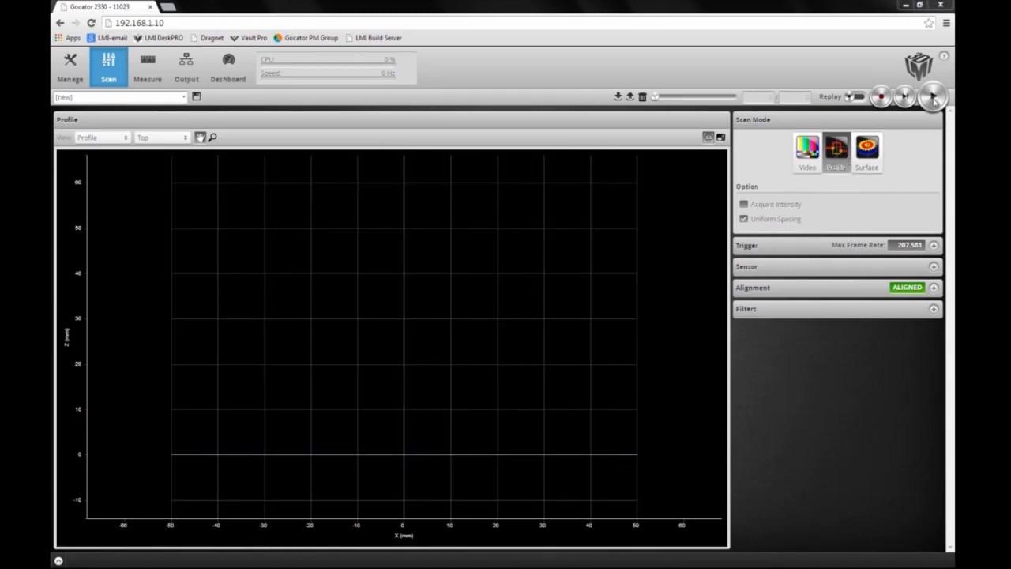
Step: Start live scanning and zoom in on the sensor's profile display
{"action": "left_click", "coordinate": [933, 98]}
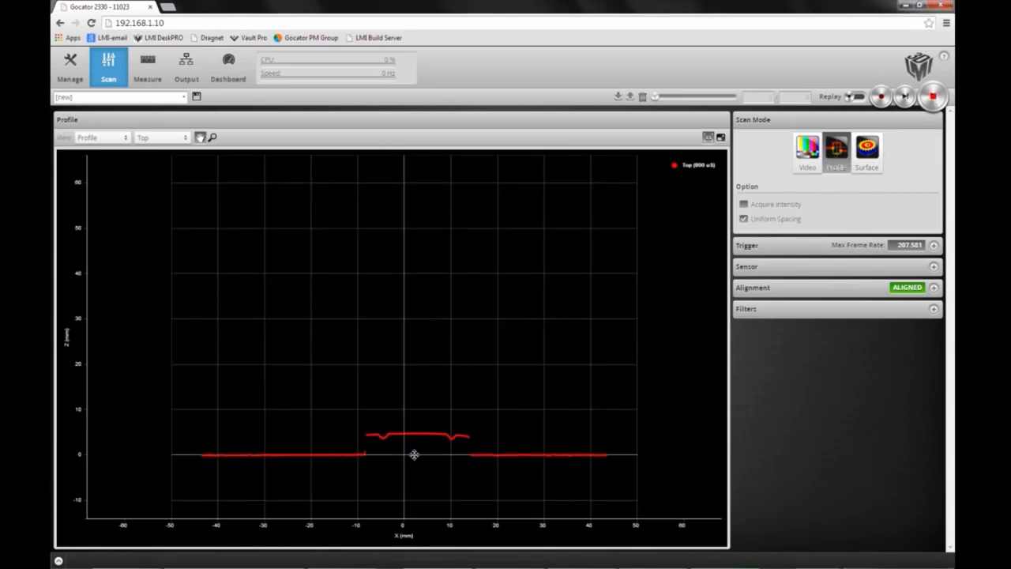
{"action": "scroll", "coordinate": [414, 454], "scroll_direction": "up", "scroll_amount": 4}
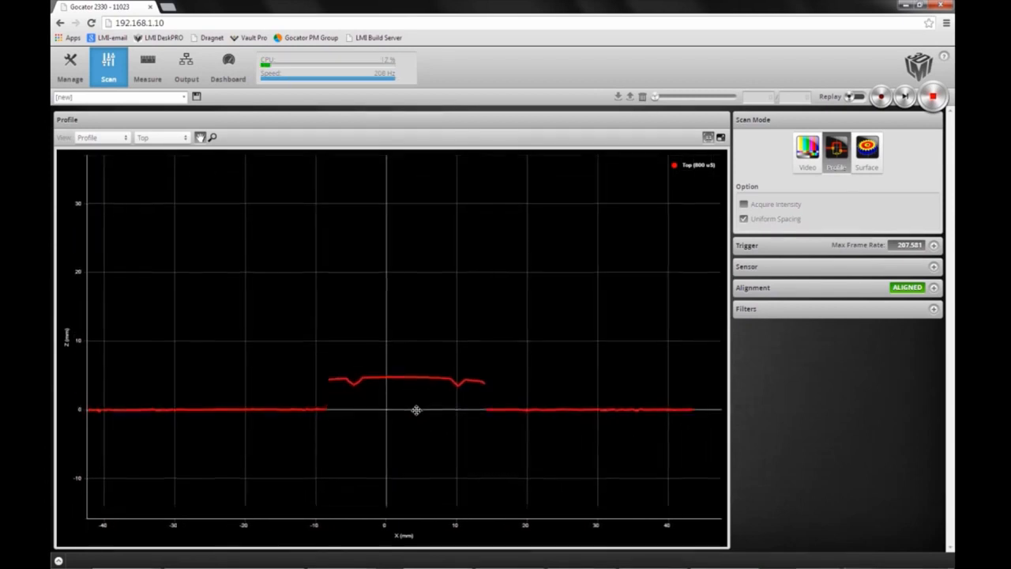
{"action": "scroll", "coordinate": [414, 409], "scroll_direction": "up", "scroll_amount": 2}
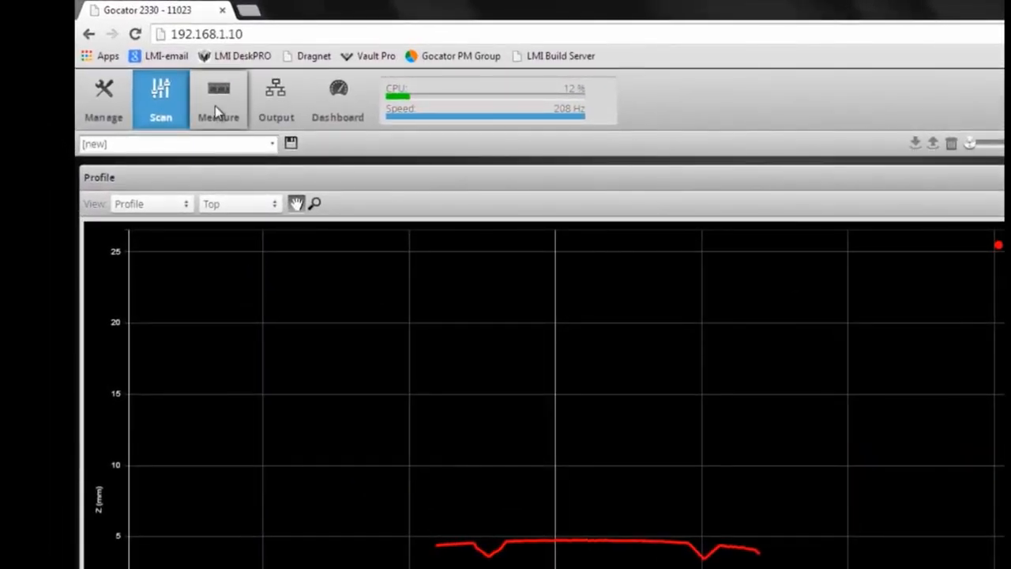
Step: Add a Profile Position tool from the Measure page's tool list
{"action": "left_click", "coordinate": [215, 106]}
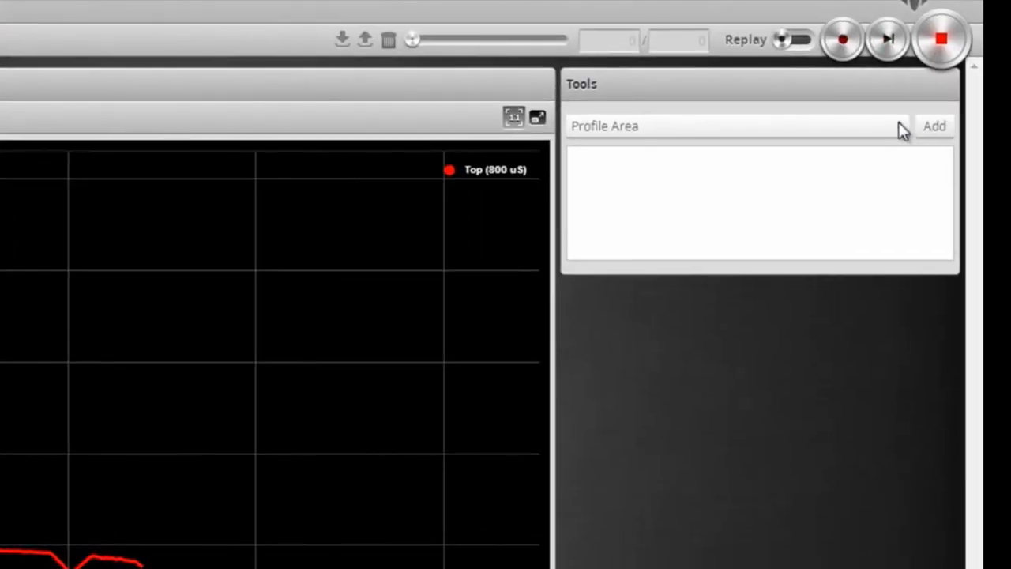
{"action": "left_click", "coordinate": [900, 127]}
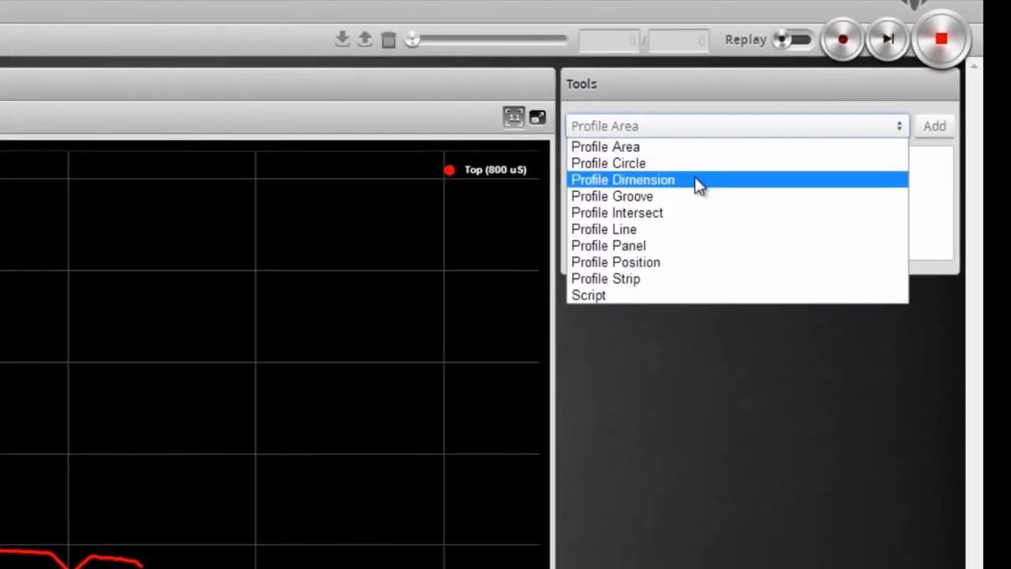
{"action": "left_click", "coordinate": [654, 265]}
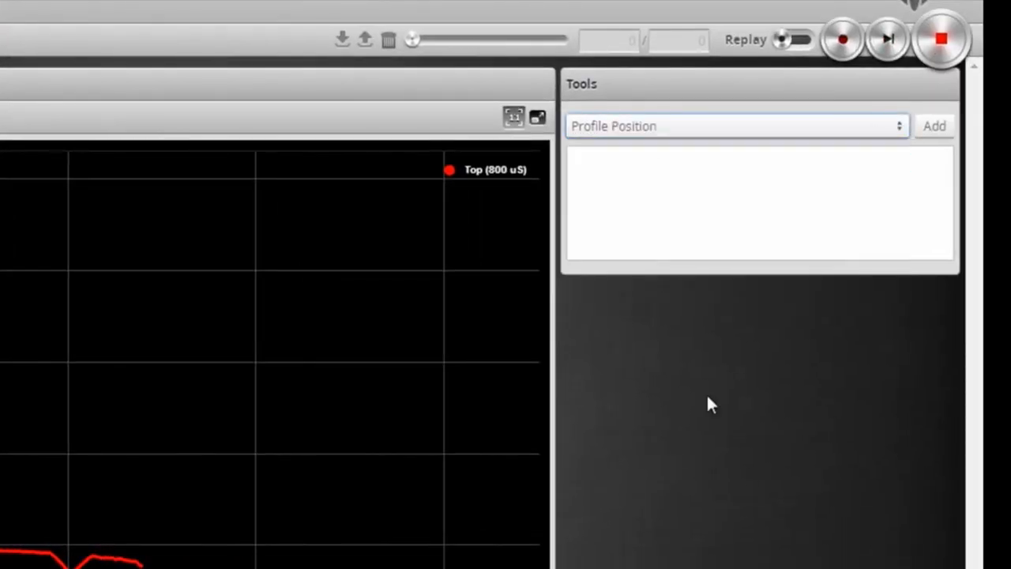
{"action": "left_click", "coordinate": [935, 127]}
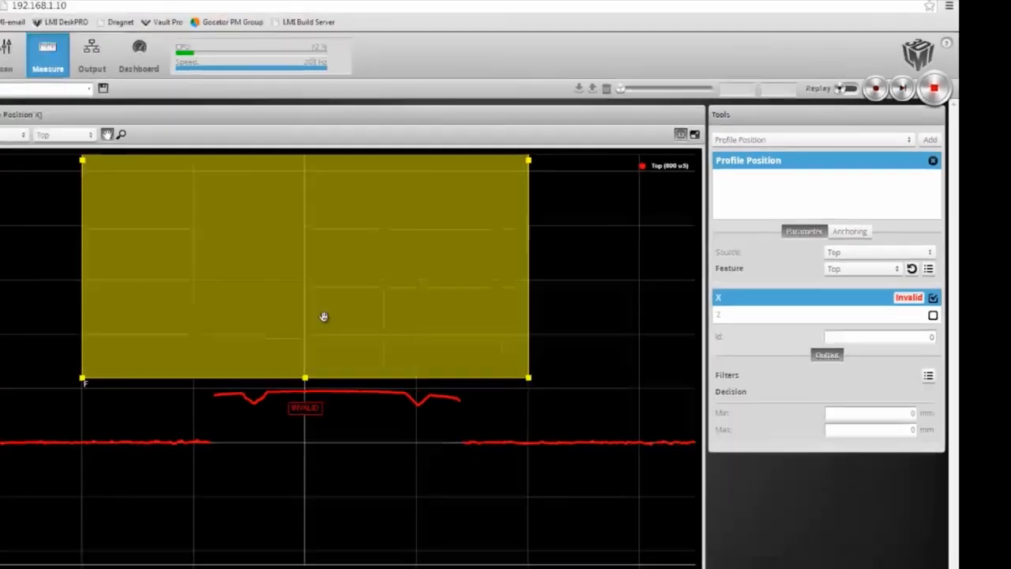
Step: Resize the Profile Position region into a low band about 0–9 mm high spanning the whole profile
{"action": "left_click_drag", "start_coordinate": [306, 240], "coordinate": [252, 333]}
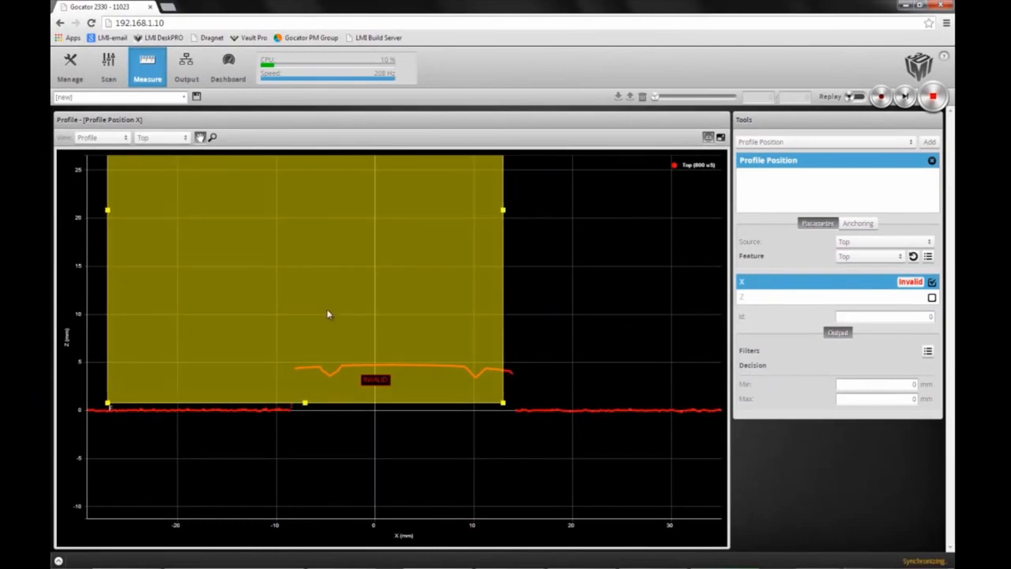
{"action": "scroll", "coordinate": [348, 197], "scroll_direction": "down", "scroll_amount": 5}
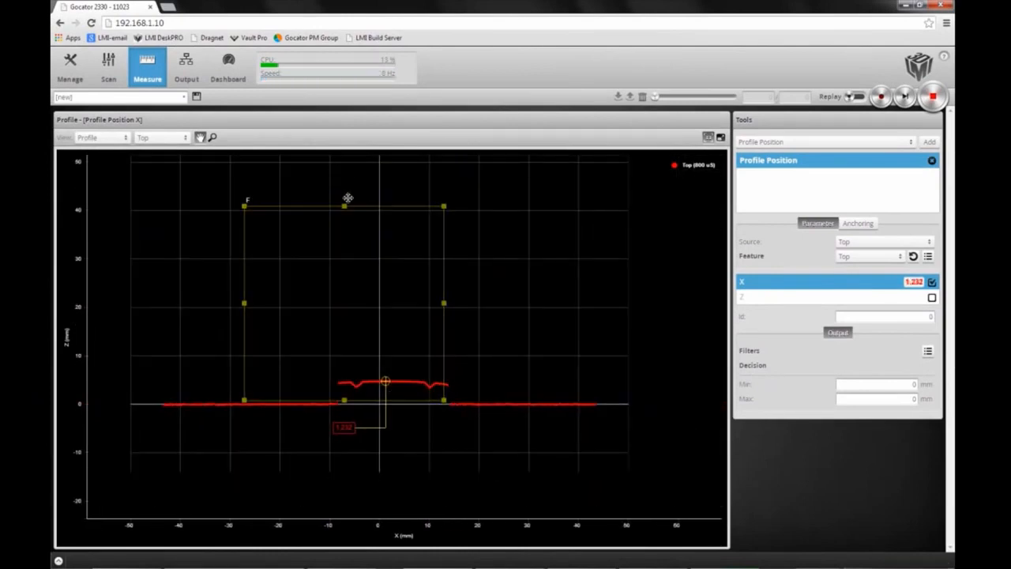
{"action": "left_click_drag", "start_coordinate": [346, 207], "coordinate": [350, 382]}
{"action": "left_click_drag", "start_coordinate": [244, 386], "coordinate": [158, 382]}
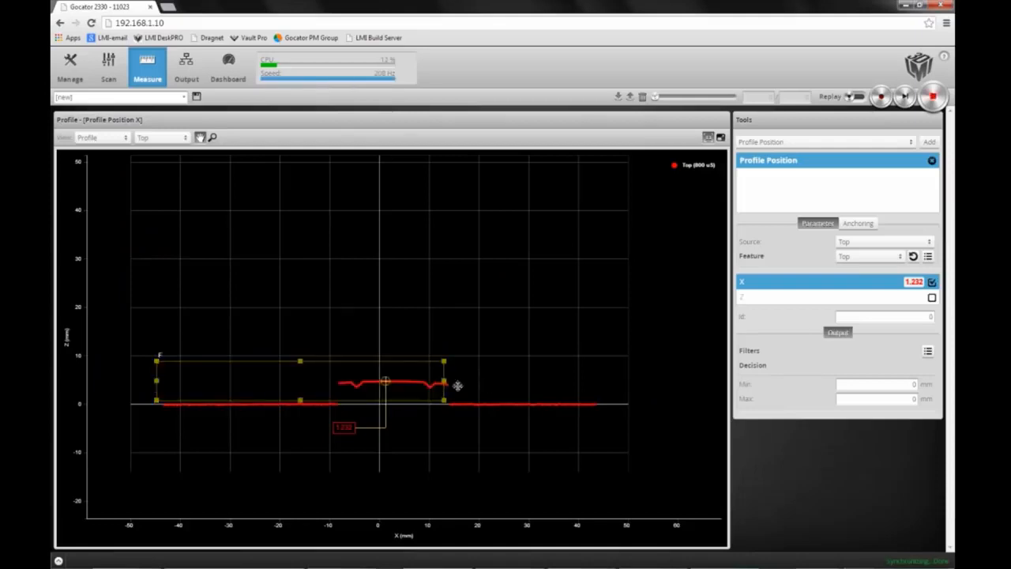
{"action": "left_click_drag", "start_coordinate": [444, 382], "coordinate": [619, 382]}
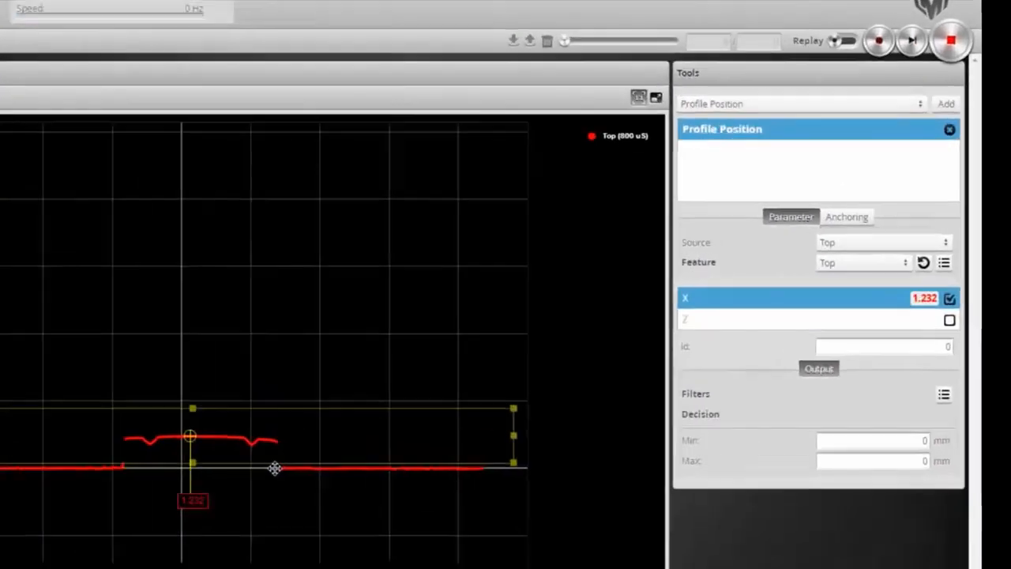
{"action": "left_click", "coordinate": [457, 437]}
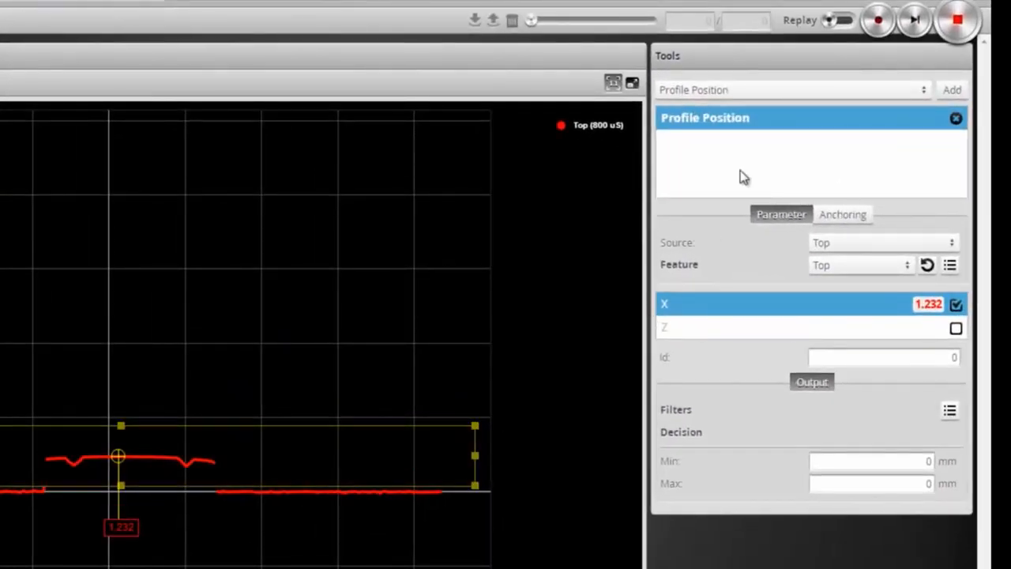
Step: Rename the tool Profile Left Anchor and set its feature to Left
{"action": "double_click", "coordinate": [758, 120]}
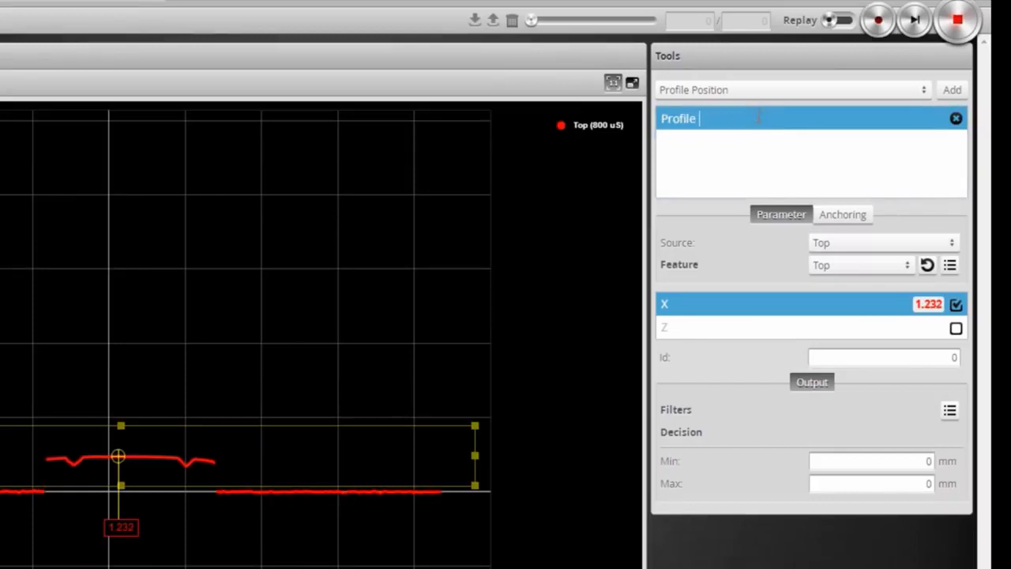
{"action": "left_click", "coordinate": [907, 265]}
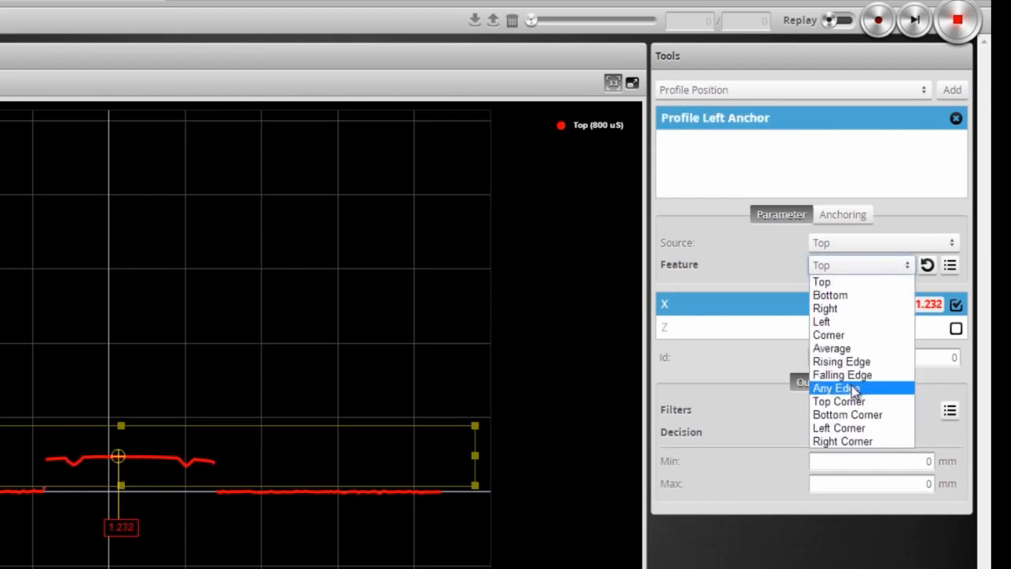
{"action": "left_click", "coordinate": [841, 322]}
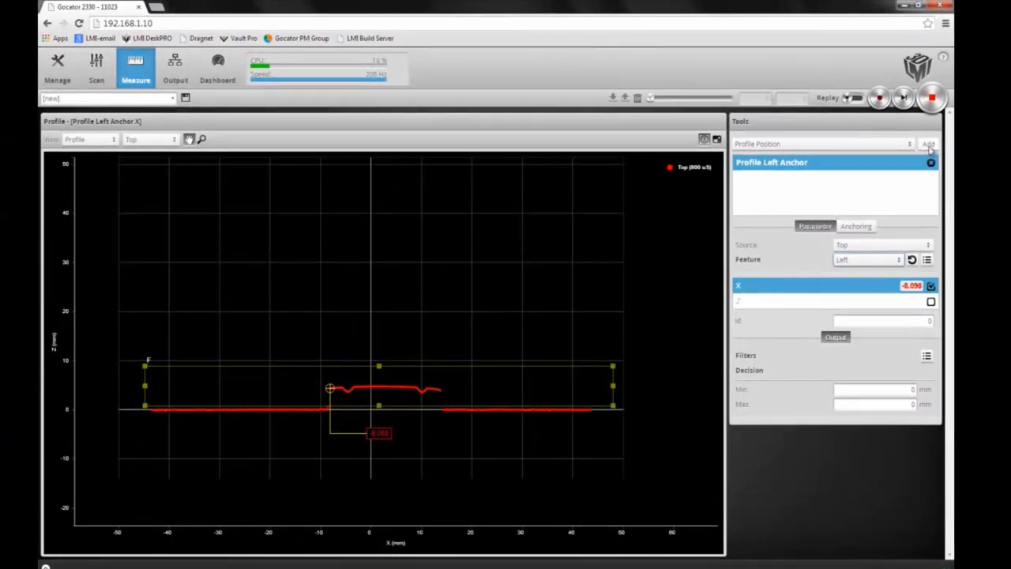
Step: Add a second Profile Position tool and reshape its region into a low band across the whole profile
{"action": "left_click", "coordinate": [929, 144]}
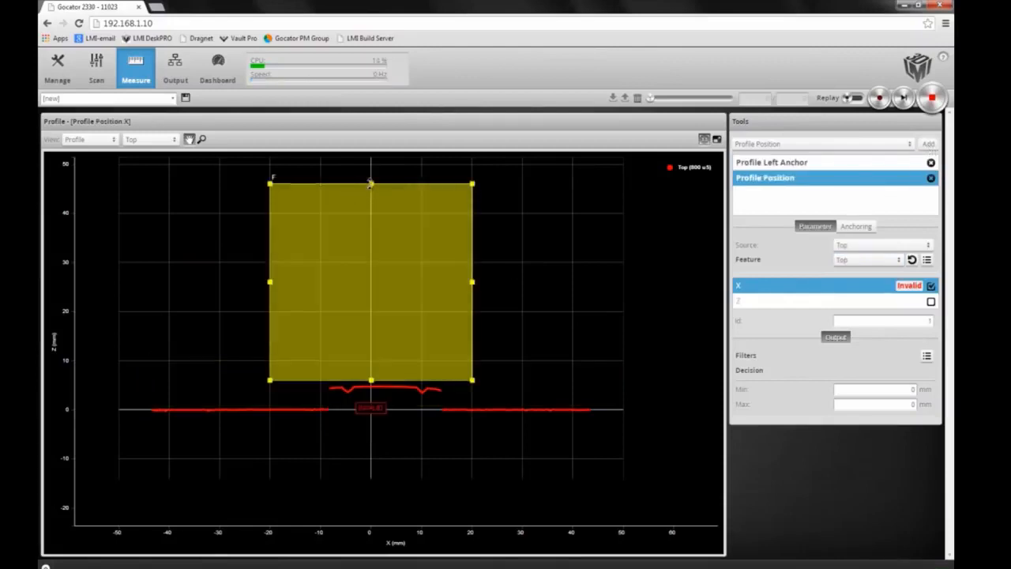
{"action": "left_click_drag", "start_coordinate": [371, 184], "coordinate": [371, 328]}
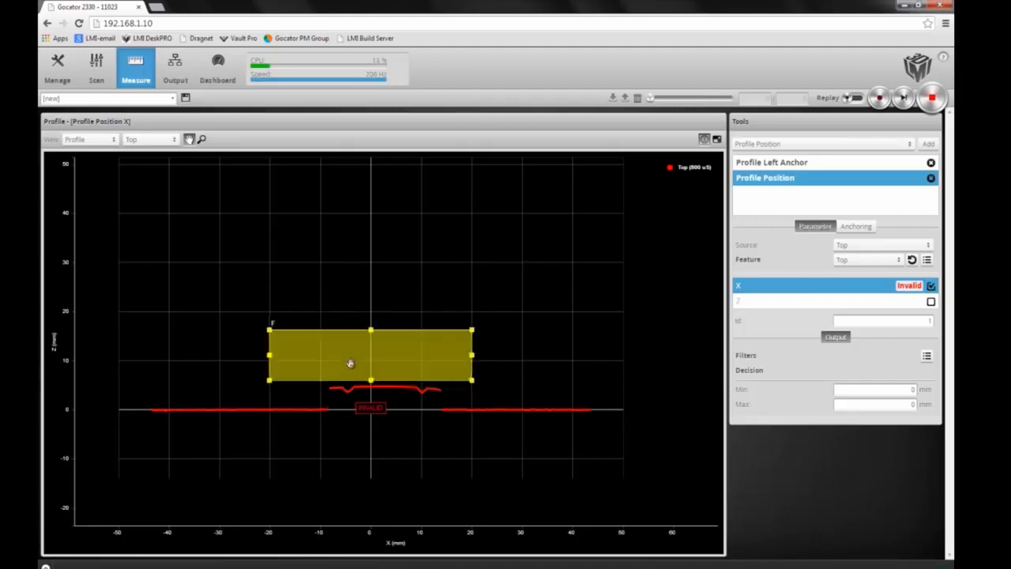
{"action": "left_click_drag", "start_coordinate": [350, 361], "coordinate": [215, 384]}
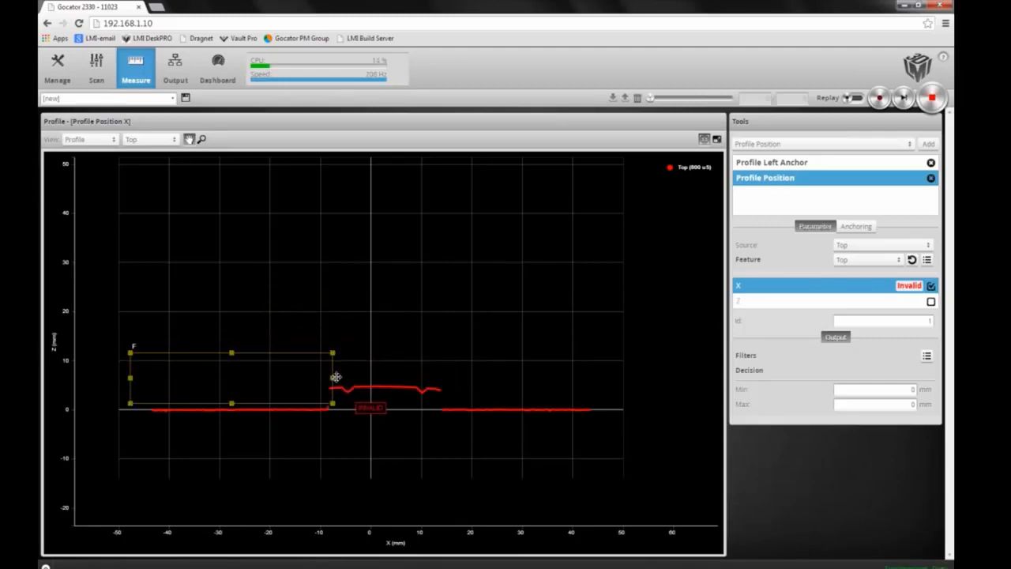
{"action": "left_click_drag", "start_coordinate": [333, 379], "coordinate": [592, 398]}
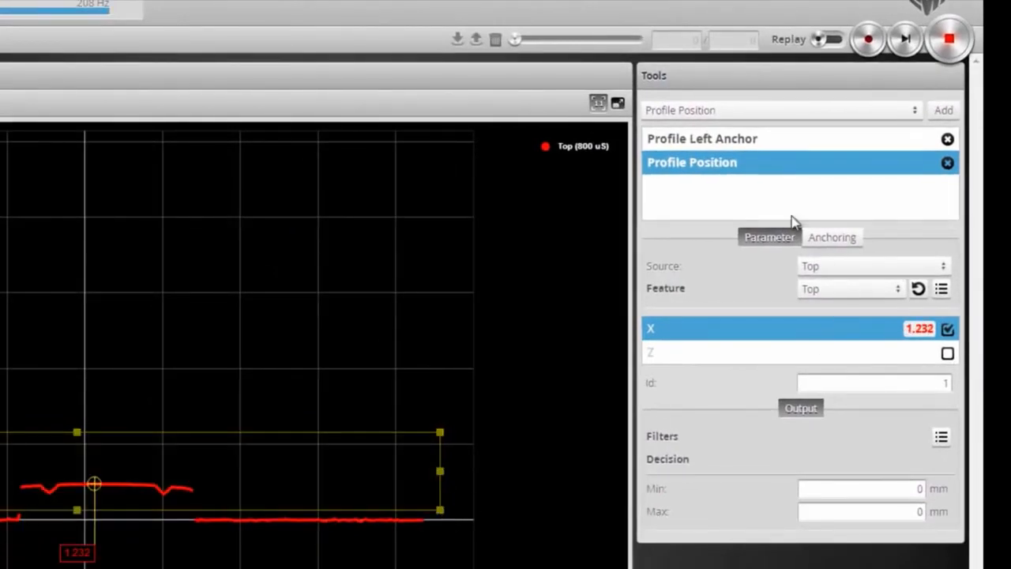
Step: Rename the second tool Profile Right Anchor and set its feature to Right
{"action": "double_click", "coordinate": [743, 164]}
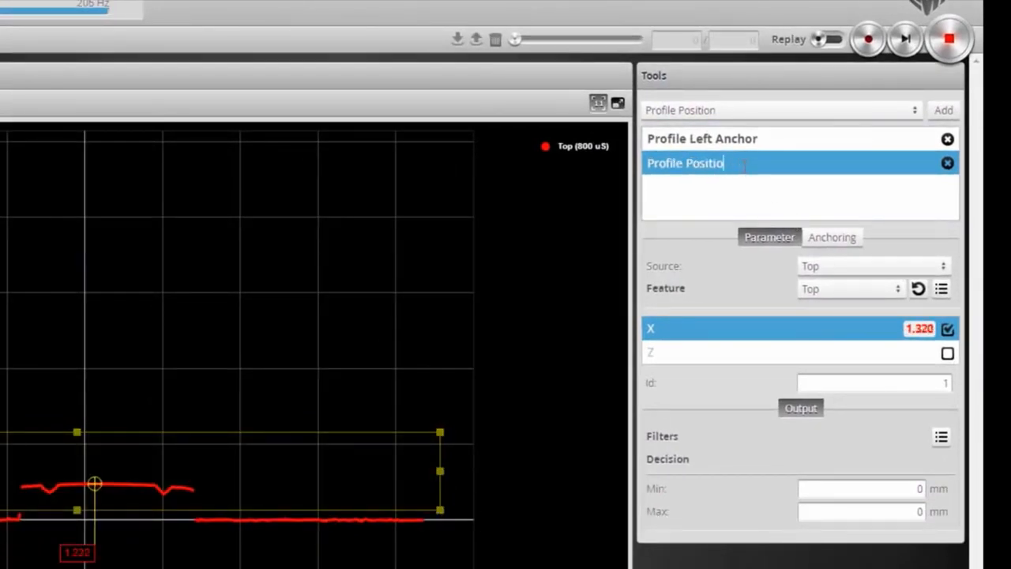
{"action": "key", "text": "BackSpace"}
{"action": "key", "text": "BackSpace"}
{"action": "key", "text": "BackSpace"}
{"action": "key", "text": "BackSpace"}
{"action": "key", "text": "BackSpace"}
{"action": "key", "text": "BackSpace"}
{"action": "key", "text": "BackSpace"}
{"action": "type", "text": "Right Ancho"}
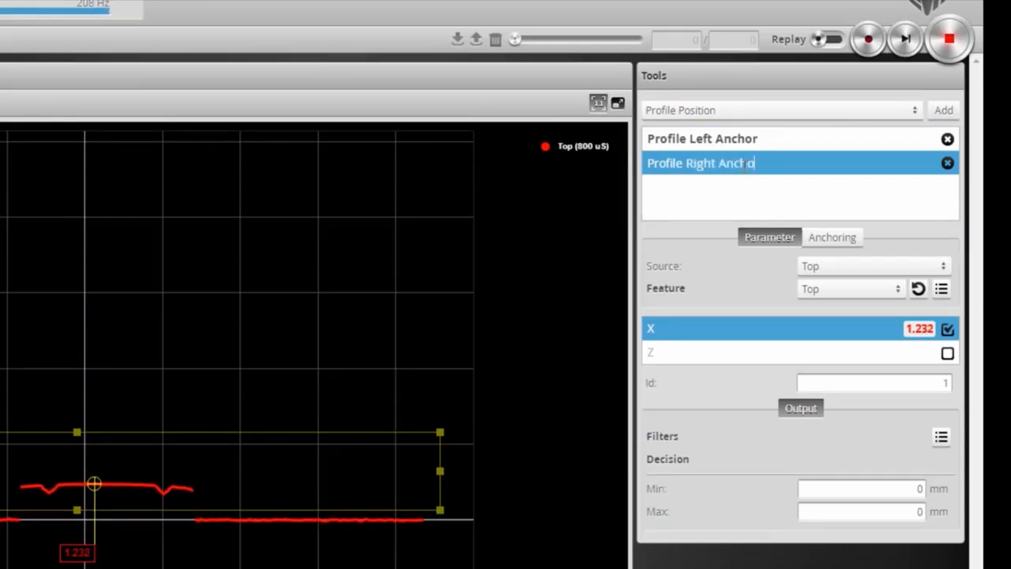
{"action": "type", "text": "r"}
{"action": "left_click", "coordinate": [891, 292]}
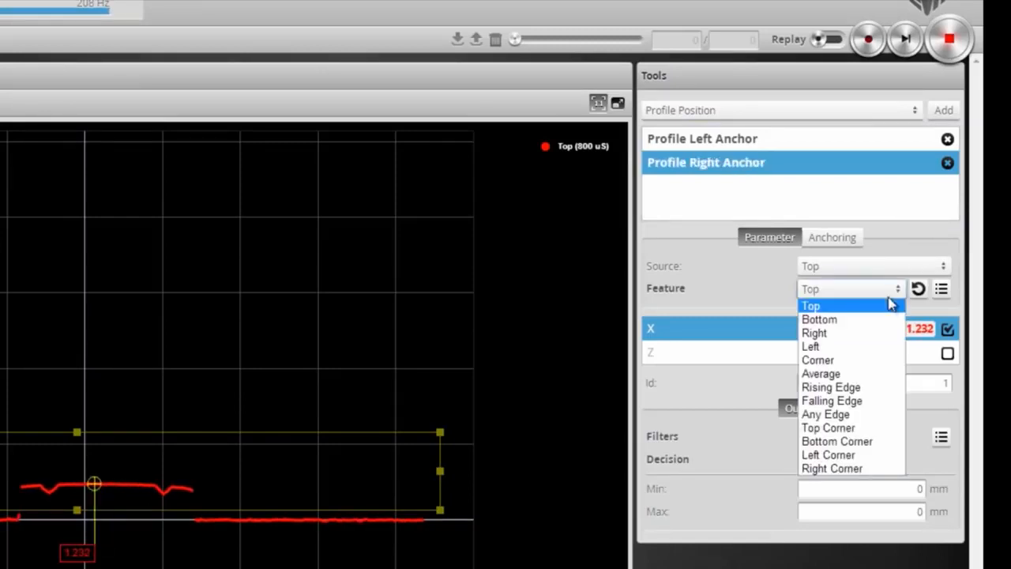
{"action": "left_click", "coordinate": [847, 335]}
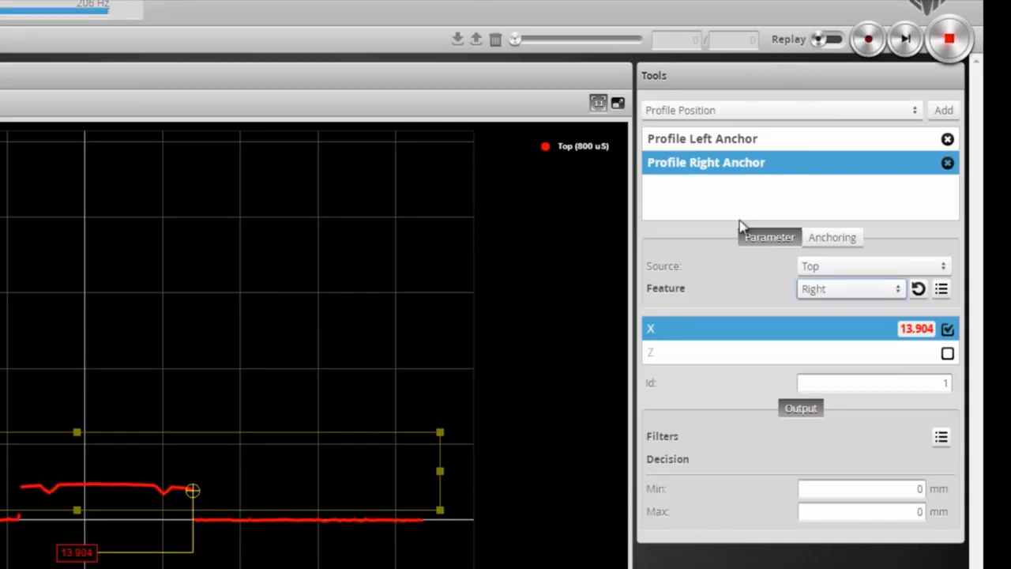
Step: Add a Profile Dimension tool
{"action": "left_click", "coordinate": [913, 113]}
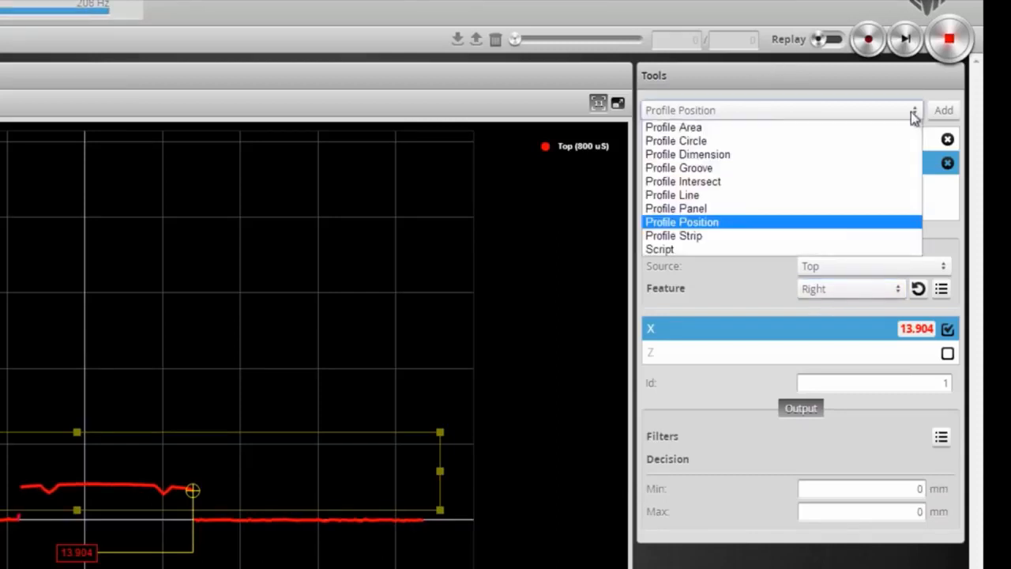
{"action": "left_click", "coordinate": [752, 155]}
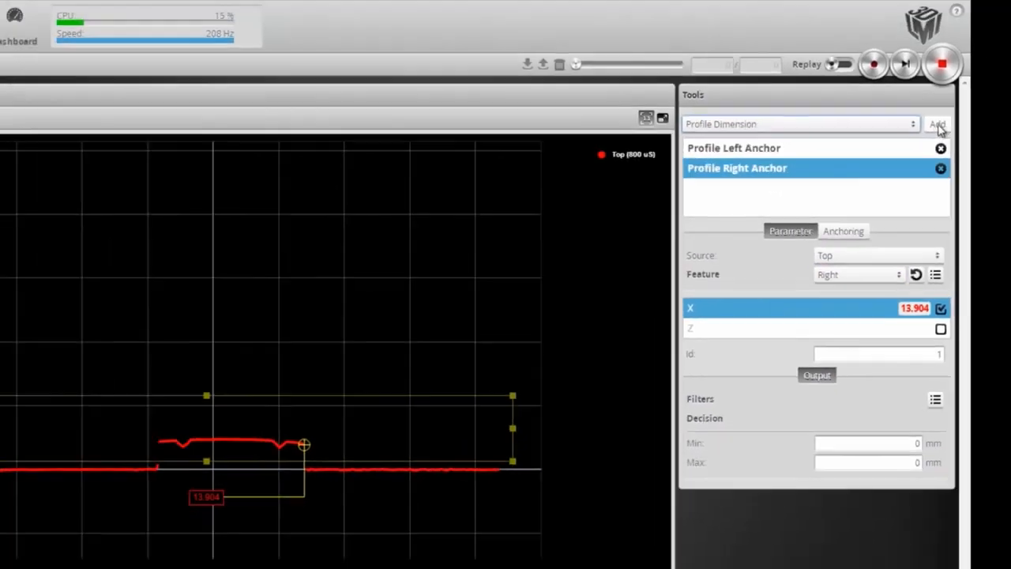
{"action": "left_click", "coordinate": [938, 127]}
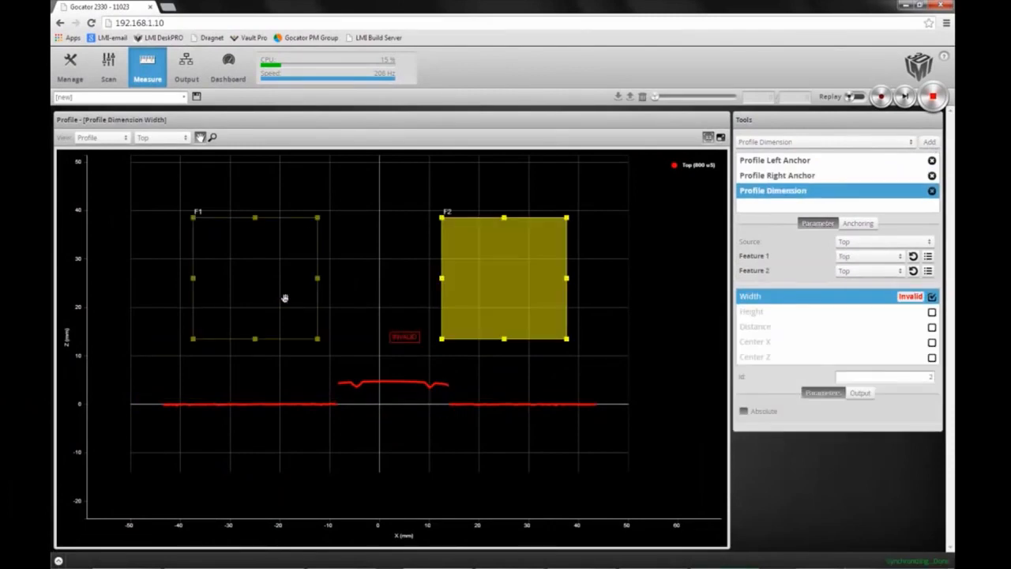
Step: Move and resize the dimension tool's F1 and F2 regions down near the left end of the raised section
{"action": "left_click", "coordinate": [285, 297]}
{"action": "left_click_drag", "start_coordinate": [269, 282], "coordinate": [305, 344]}
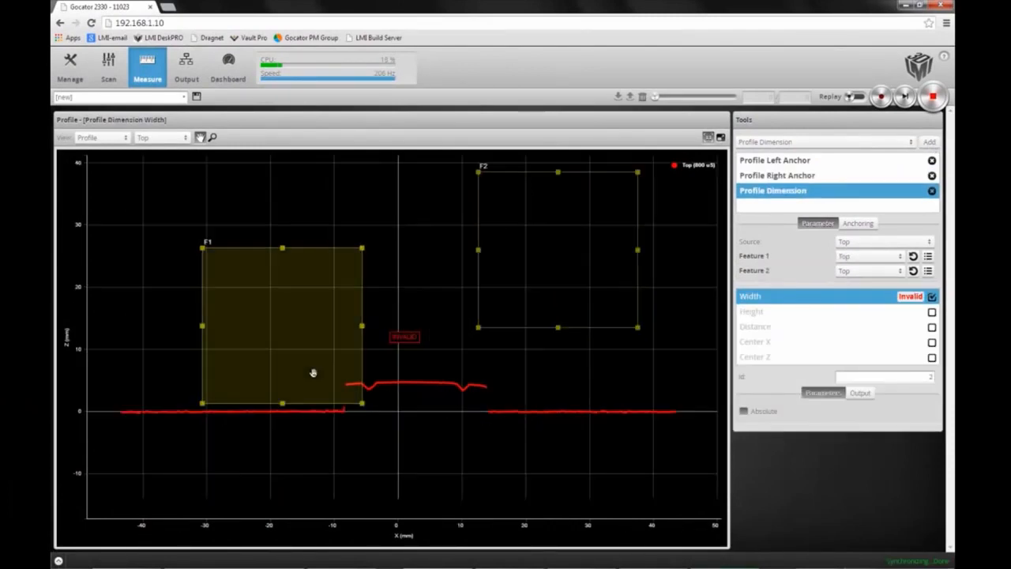
{"action": "left_click_drag", "start_coordinate": [648, 244], "coordinate": [469, 354]}
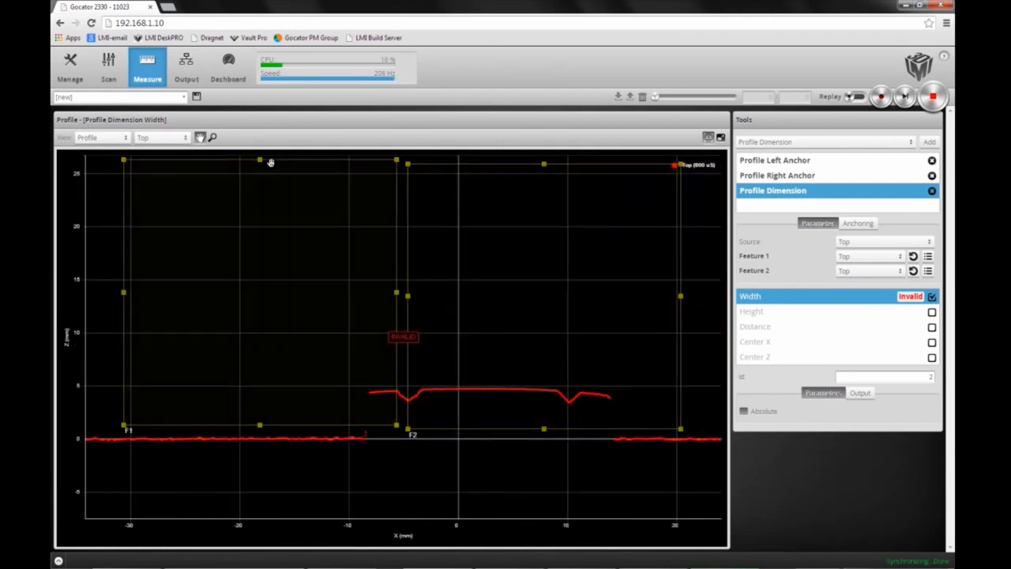
{"action": "left_click_drag", "start_coordinate": [270, 162], "coordinate": [267, 354]}
{"action": "left_click_drag", "start_coordinate": [123, 388], "coordinate": [287, 391]}
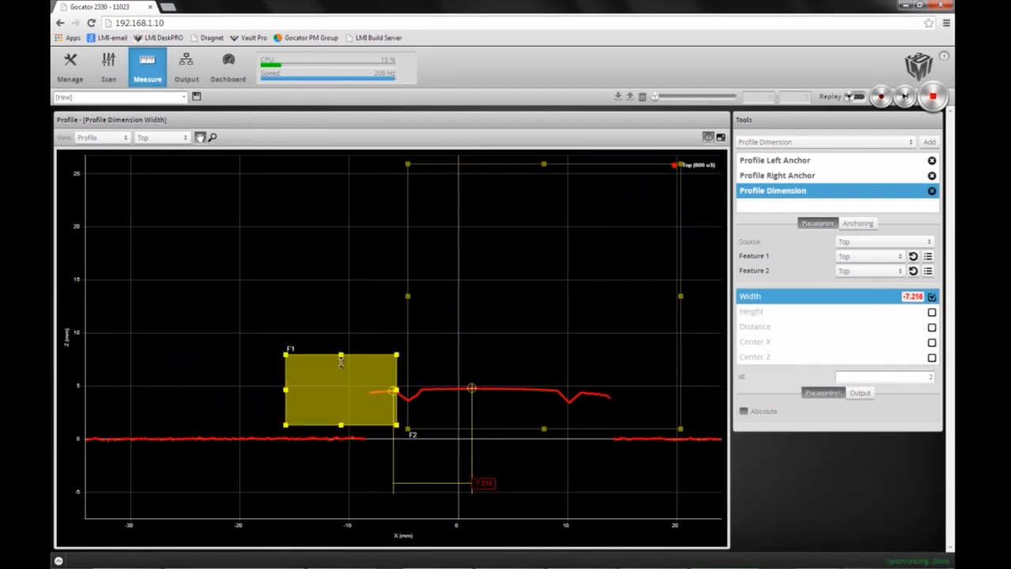
{"action": "left_click_drag", "start_coordinate": [341, 362], "coordinate": [372, 394]}
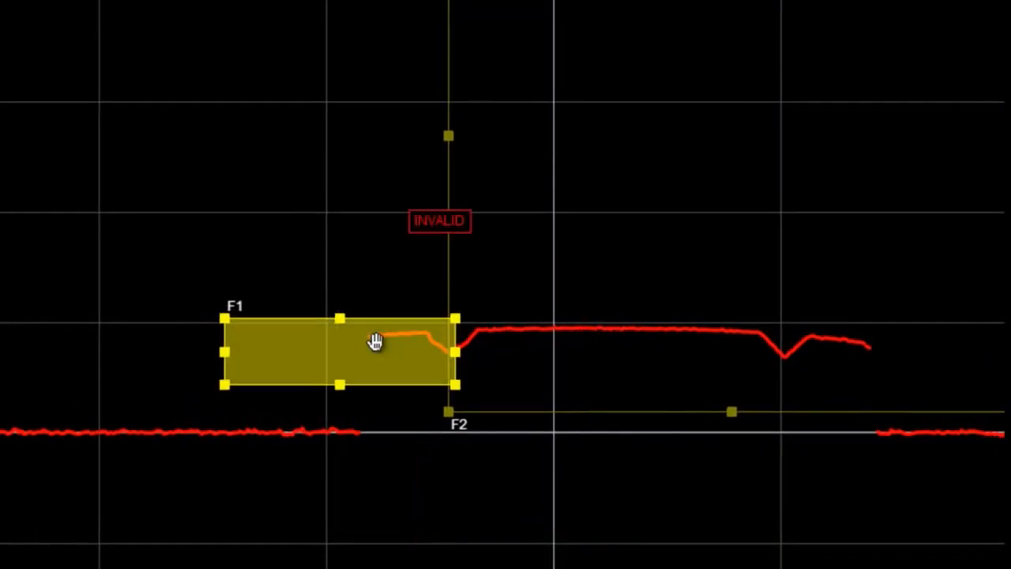
Step: Shrink the F1 and F2 regions into small boxes around the left edge of the raised section
{"action": "left_click_drag", "start_coordinate": [376, 341], "coordinate": [412, 330]}
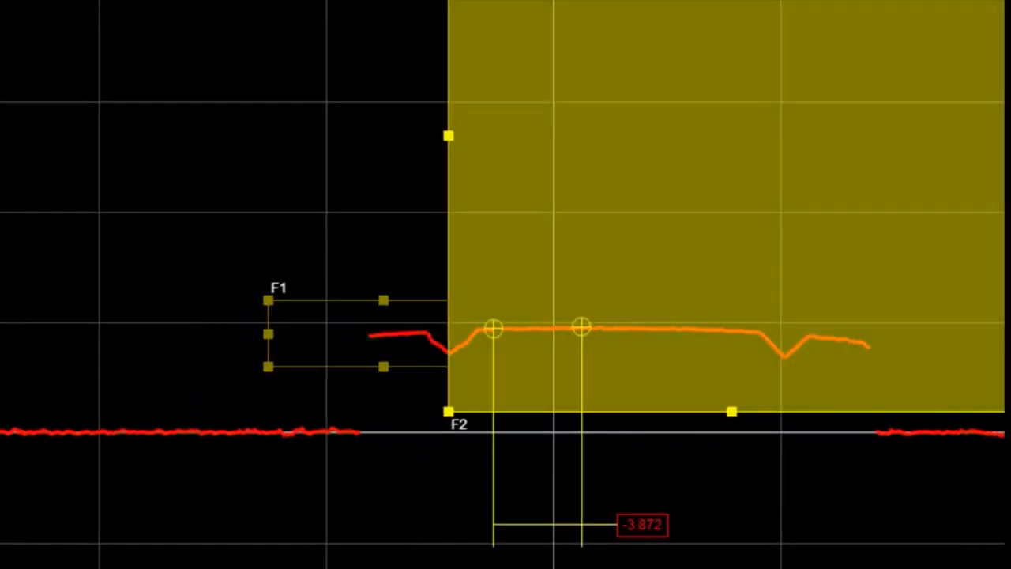
{"action": "left_click_drag", "start_coordinate": [726, 72], "coordinate": [703, 282]}
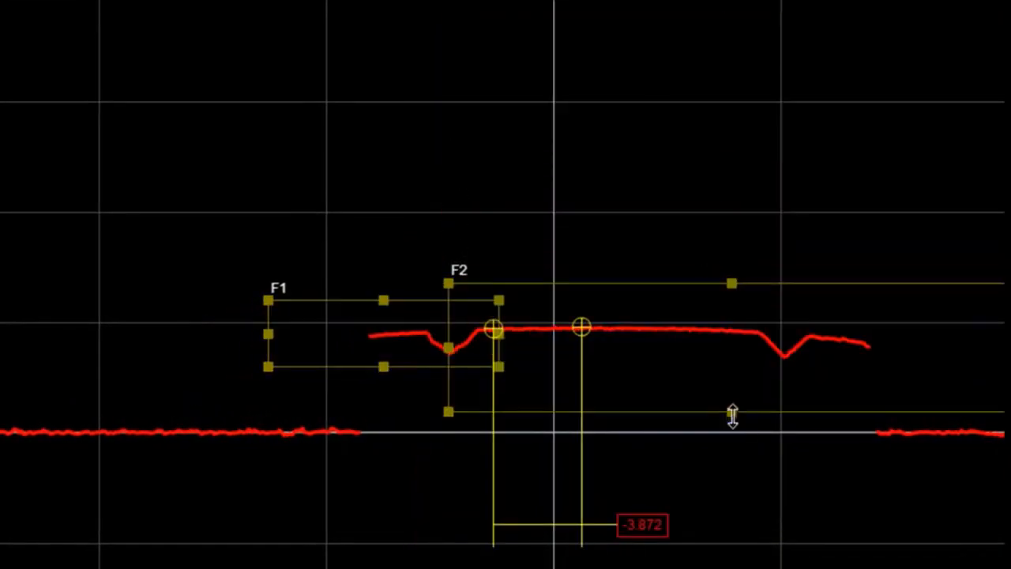
{"action": "left_click_drag", "start_coordinate": [732, 416], "coordinate": [733, 371]}
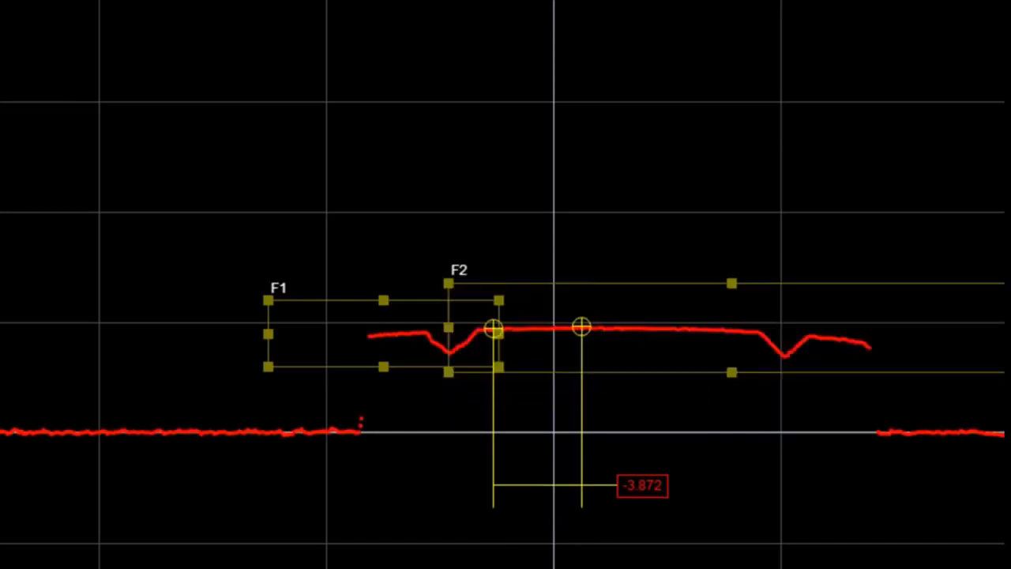
{"action": "left_click_drag", "start_coordinate": [921, 332], "coordinate": [558, 309]}
{"action": "left_click_drag", "start_coordinate": [500, 284], "coordinate": [502, 309]}
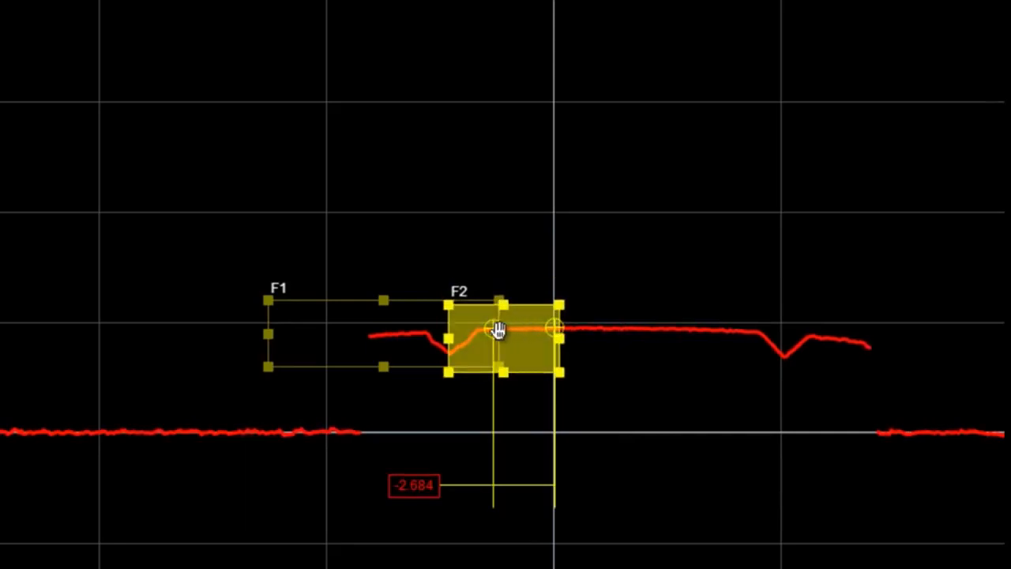
{"action": "left_click_drag", "start_coordinate": [527, 345], "coordinate": [510, 342]}
{"action": "left_click_drag", "start_coordinate": [268, 333], "coordinate": [398, 338]}
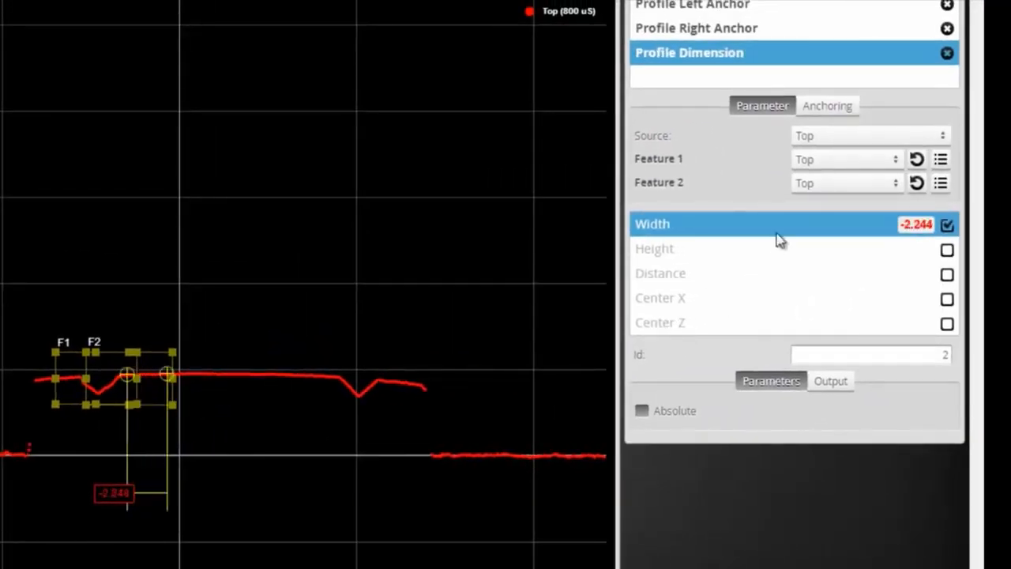
Step: Set the dimension tool's Feature 1 to Left Corner and Feature 2 to Right Corner
{"action": "left_click", "coordinate": [896, 161]}
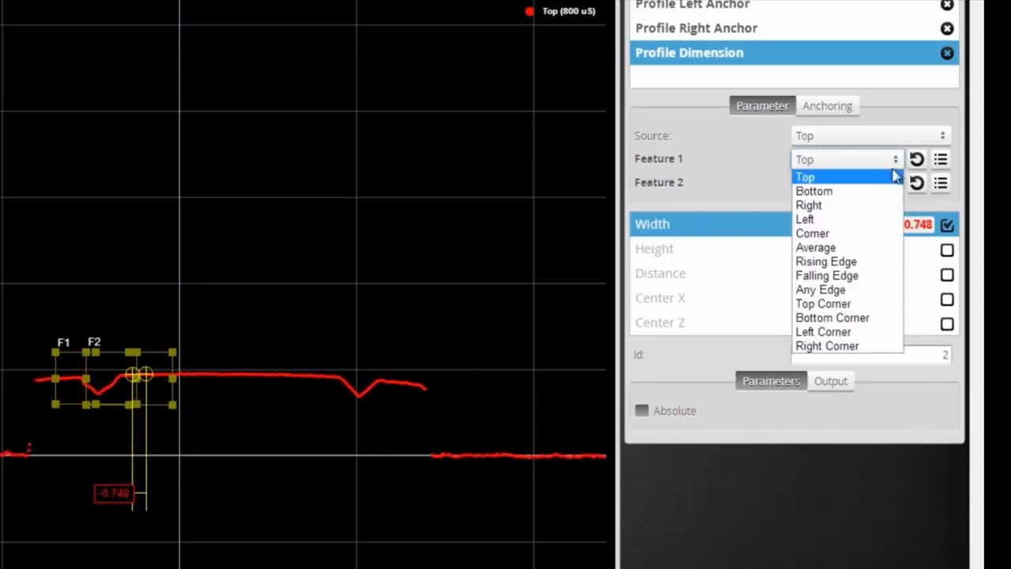
{"action": "key", "text": "Escape"}
{"action": "left_click", "coordinate": [863, 342]}
{"action": "left_click", "coordinate": [895, 185]}
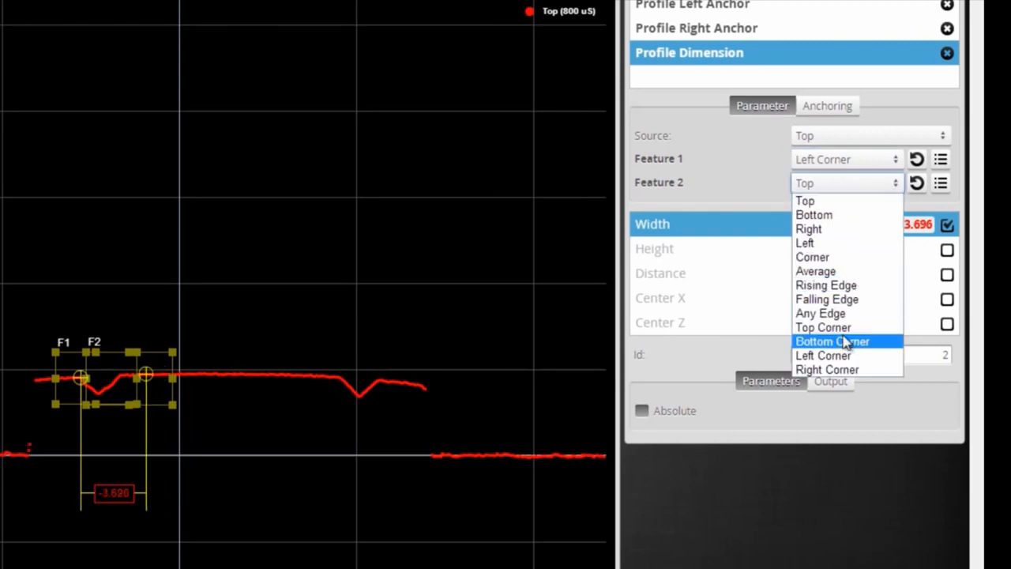
{"action": "left_click", "coordinate": [847, 368]}
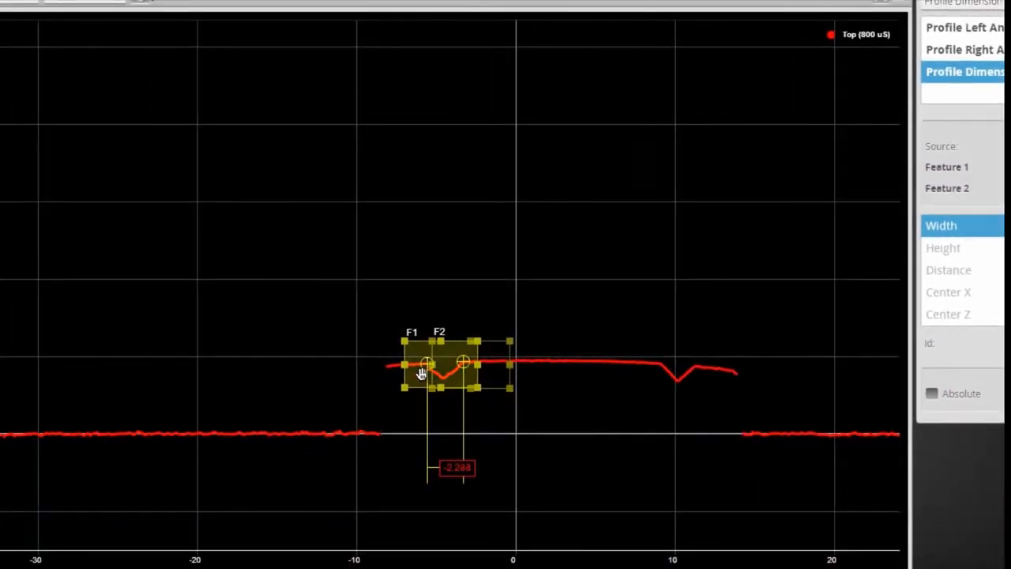
Step: Enable the Absolute option for the Profile Dimension tool
{"action": "scroll", "coordinate": [440, 373], "scroll_direction": "up", "scroll_amount": 5}
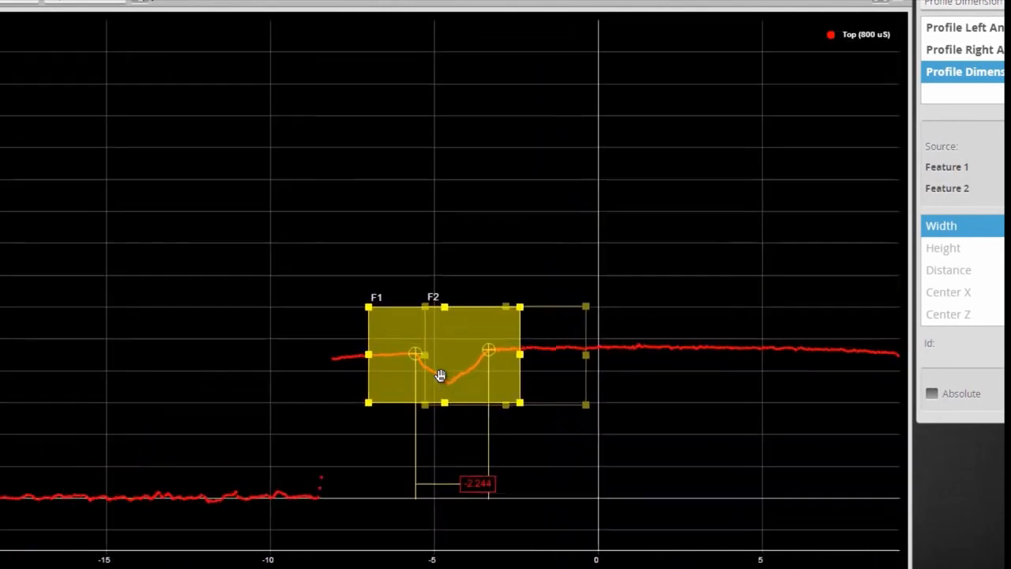
{"action": "left_click", "coordinate": [933, 396]}
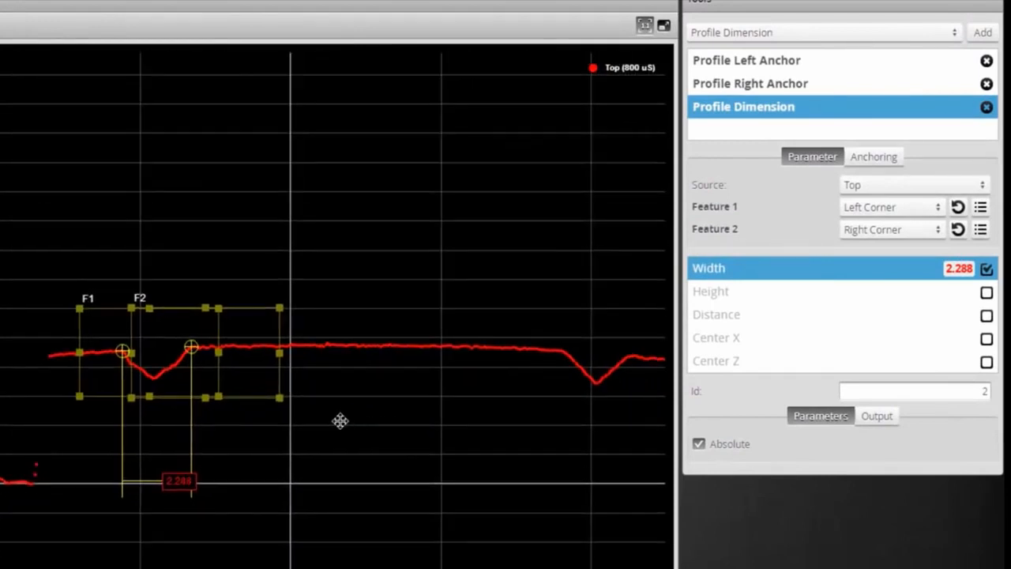
{"action": "left_click_drag", "start_coordinate": [340, 421], "coordinate": [281, 409]}
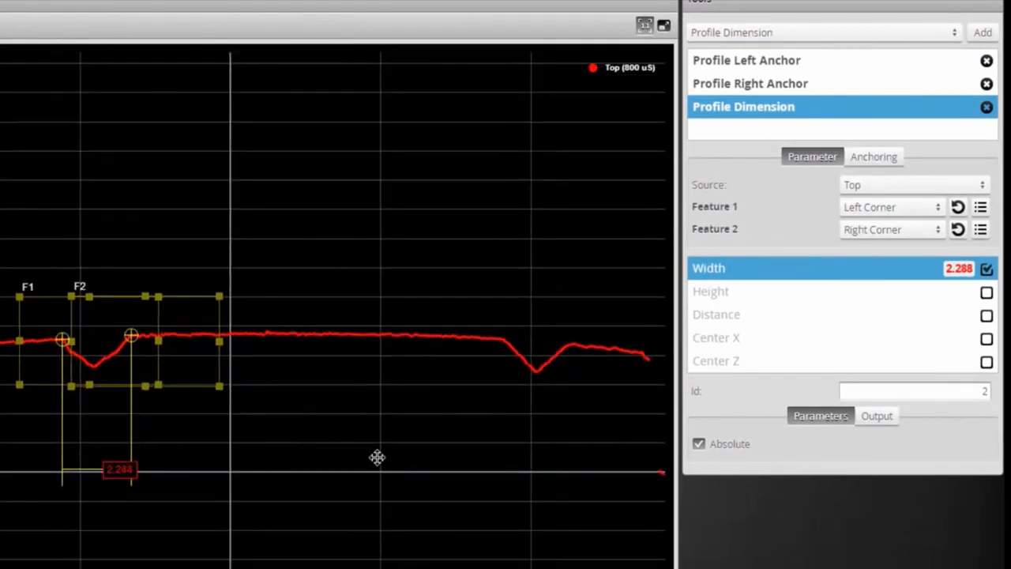
Step: Anchor the dimension tool's X position to #0 - Profile Left Anchor X
{"action": "left_click", "coordinate": [887, 163]}
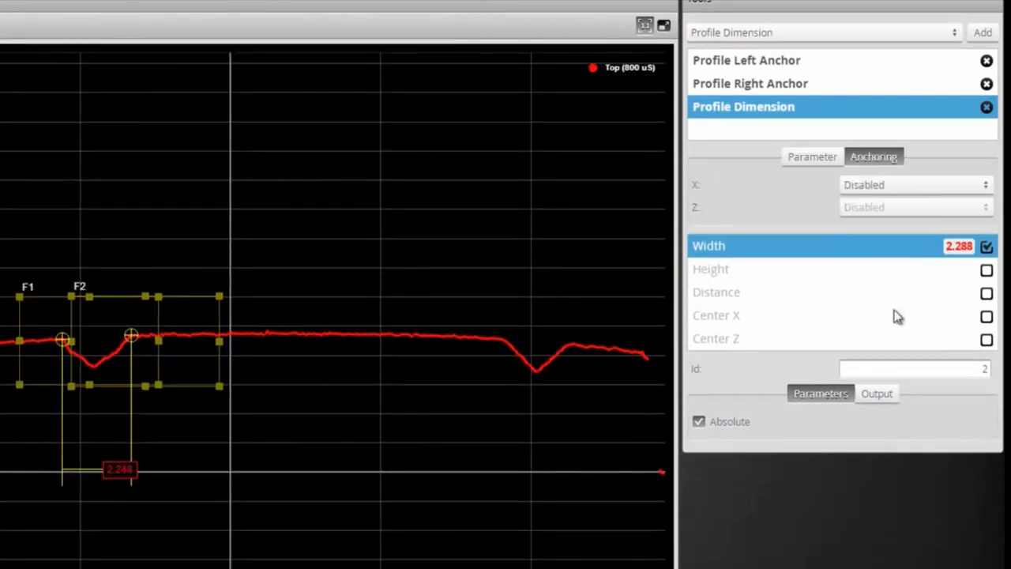
{"action": "left_click", "coordinate": [986, 187]}
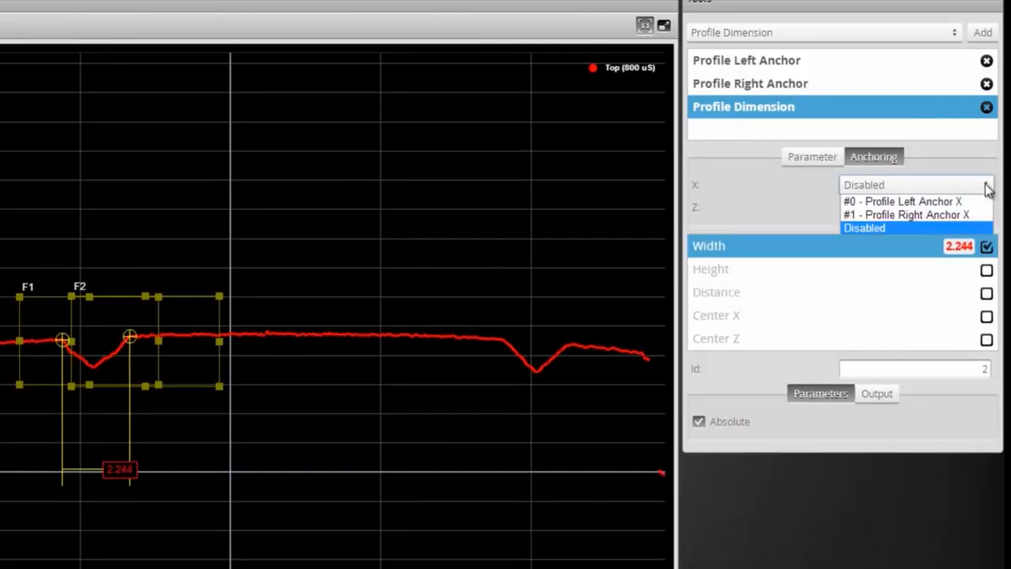
{"action": "left_click", "coordinate": [893, 202]}
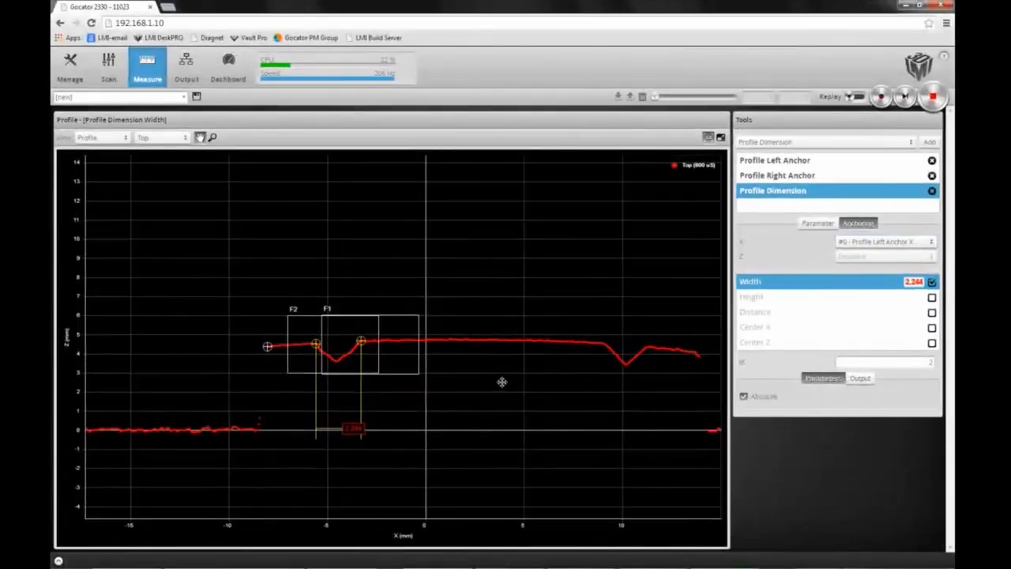
Step: Add a second Profile Dimension tool
{"action": "scroll", "coordinate": [502, 381], "scroll_direction": "down", "scroll_amount": 2}
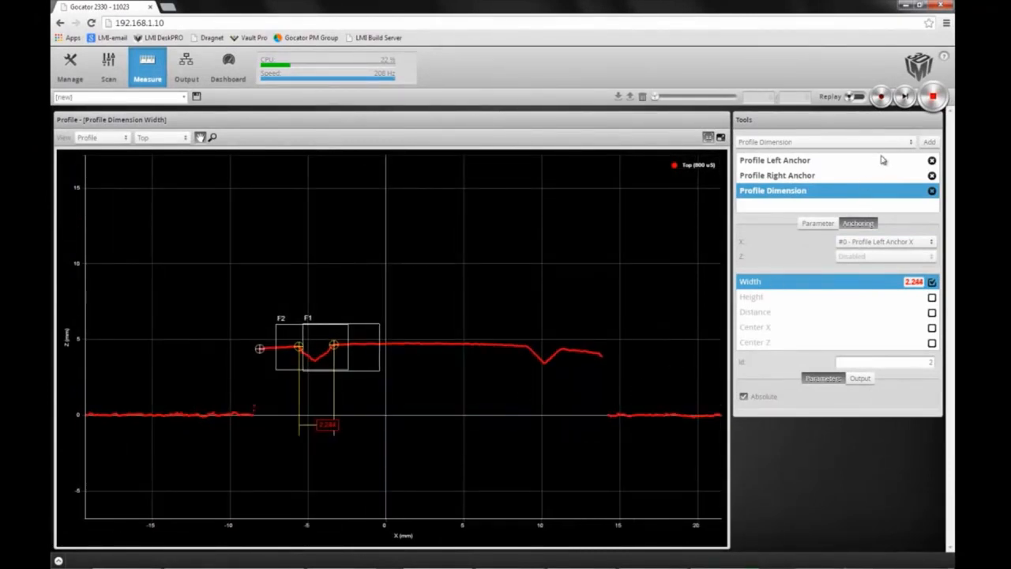
{"action": "left_click", "coordinate": [911, 144]}
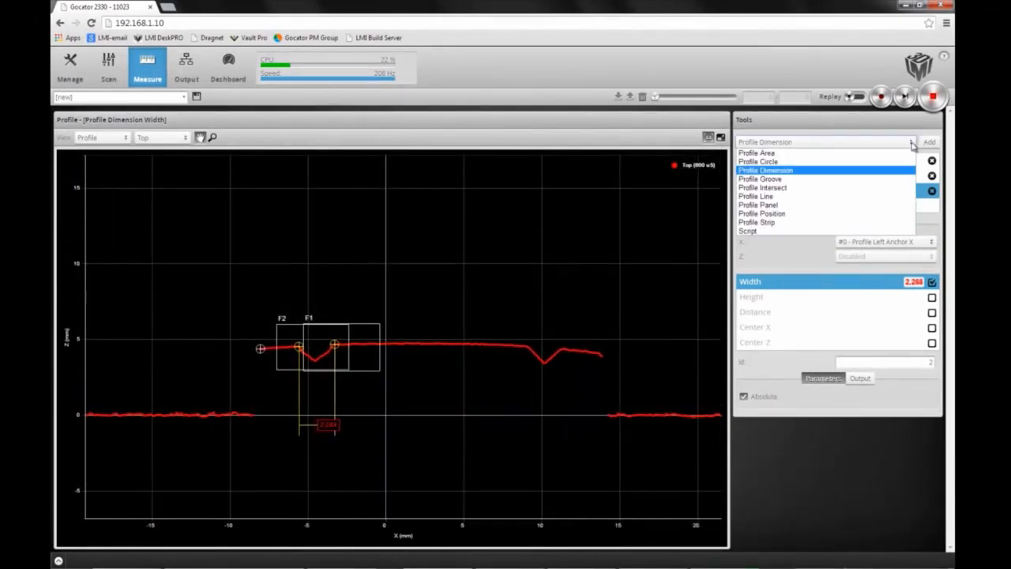
{"action": "left_click", "coordinate": [866, 168]}
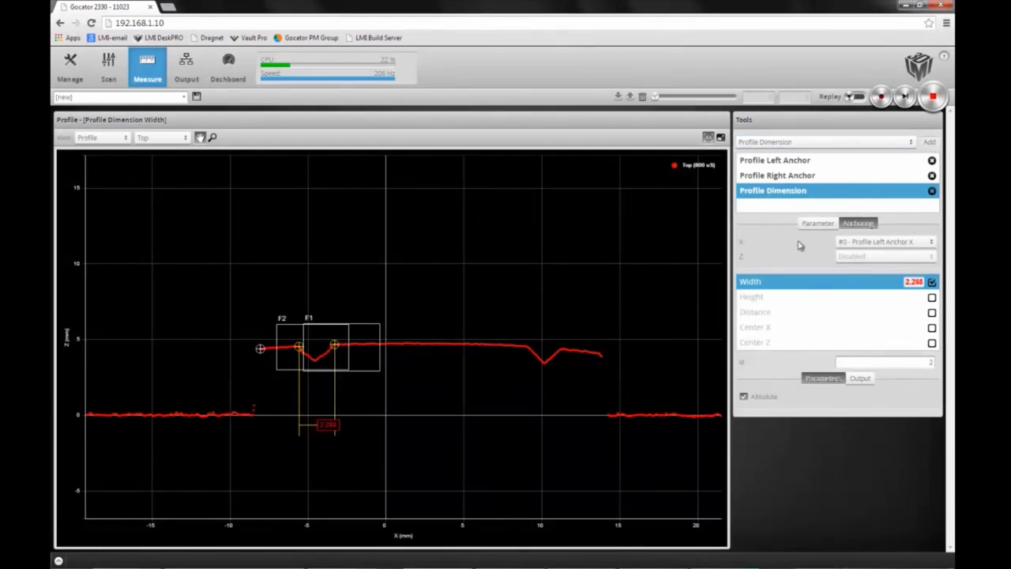
{"action": "left_click_drag", "start_coordinate": [192, 210], "coordinate": [478, 357]}
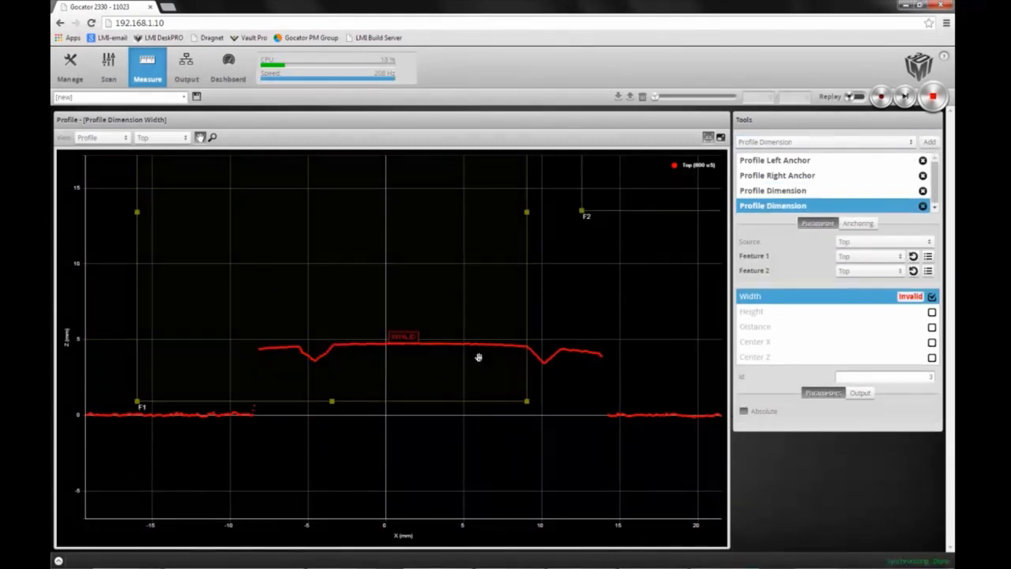
Step: Shrink the new tool's F1 and F2 regions into small boxes around the dip near the raised section's right end
{"action": "scroll", "coordinate": [477, 357], "scroll_direction": "down", "scroll_amount": 5}
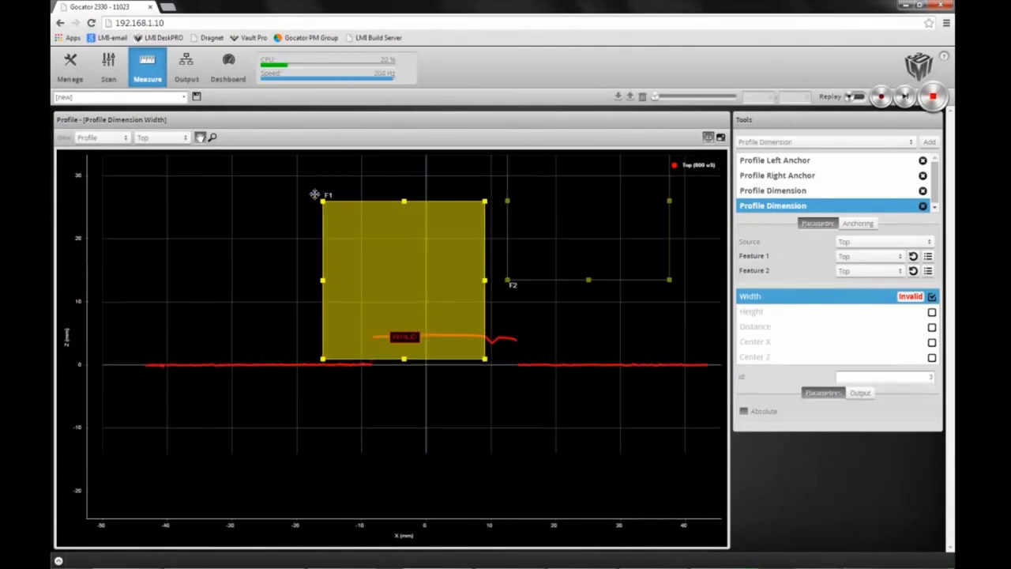
{"action": "left_click_drag", "start_coordinate": [322, 201], "coordinate": [487, 336]}
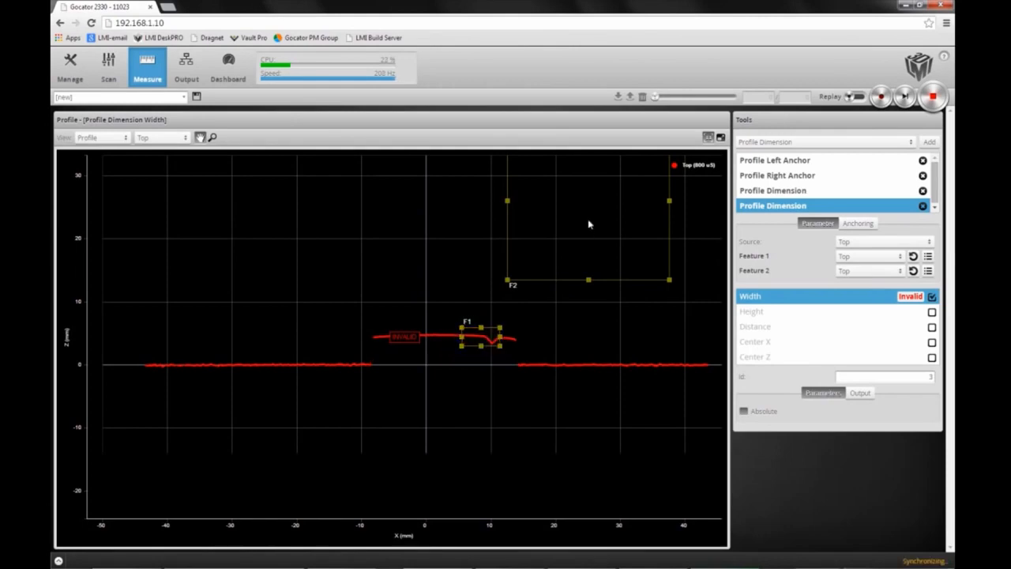
{"action": "left_click_drag", "start_coordinate": [588, 219], "coordinate": [499, 338]}
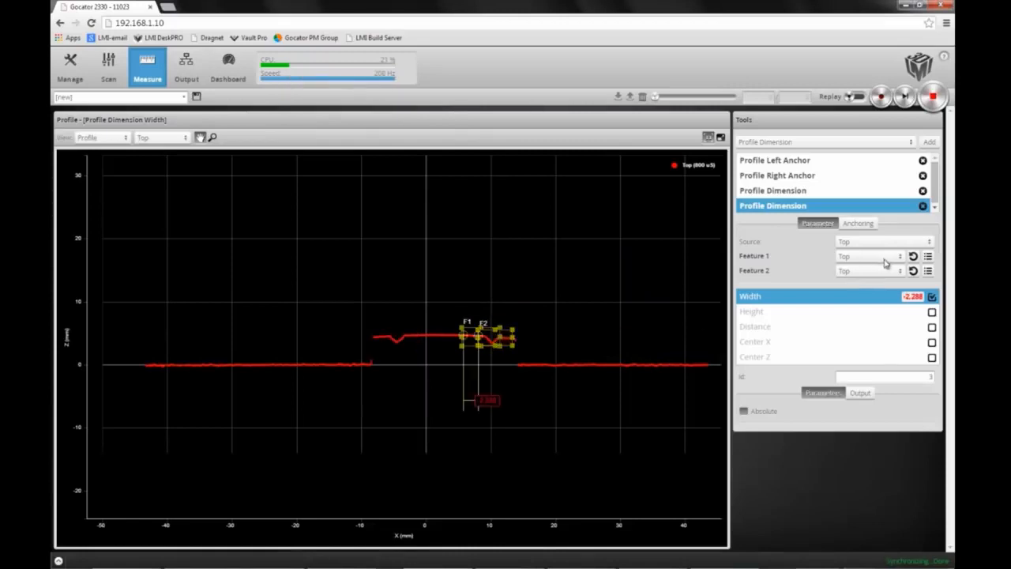
Step: Set the second dimension tool's Feature 1 to Left Corner and Feature 2 to Right Corner
{"action": "left_click", "coordinate": [901, 258]}
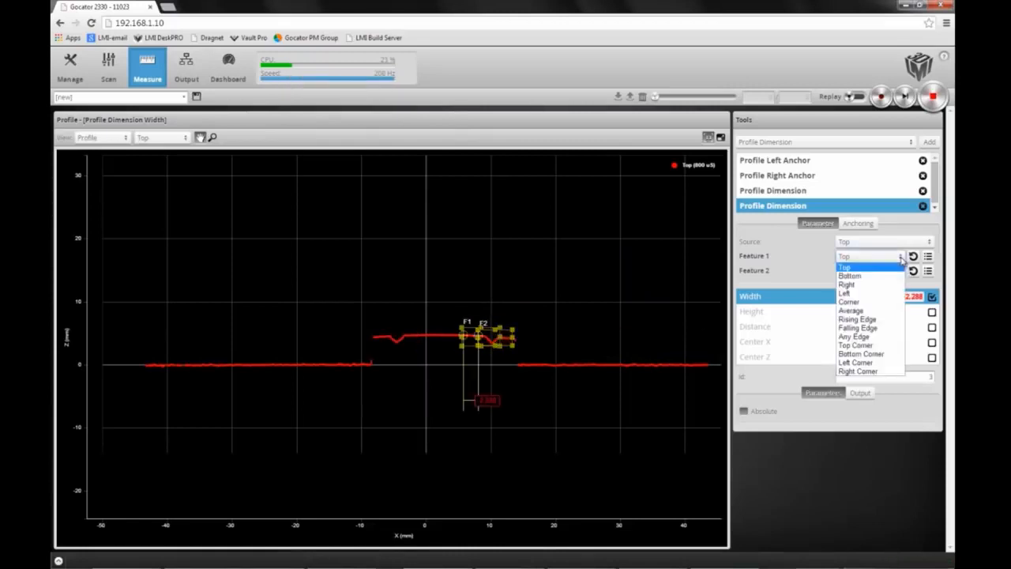
{"action": "left_click", "coordinate": [869, 361]}
{"action": "left_click", "coordinate": [900, 271]}
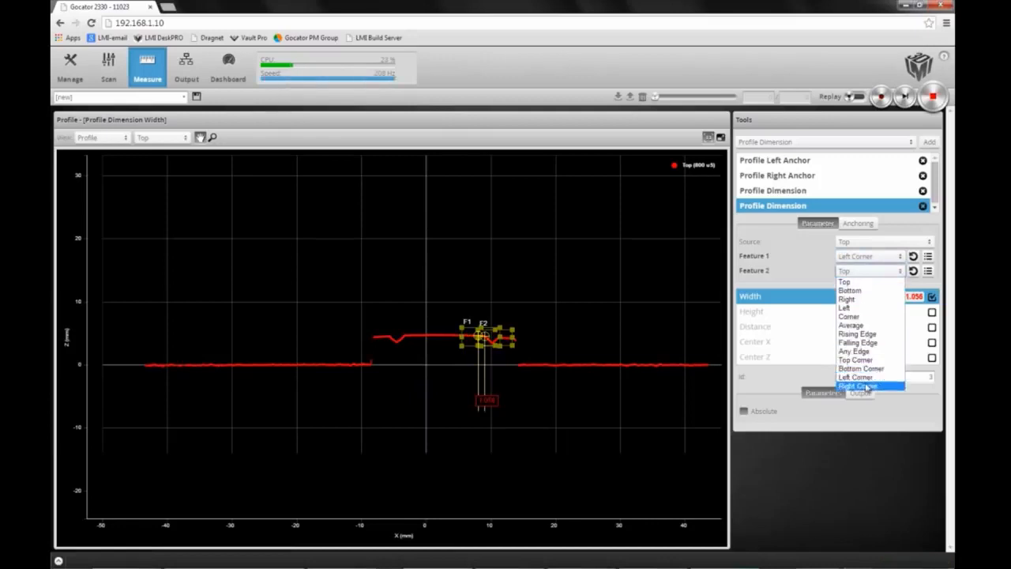
{"action": "left_click", "coordinate": [865, 385]}
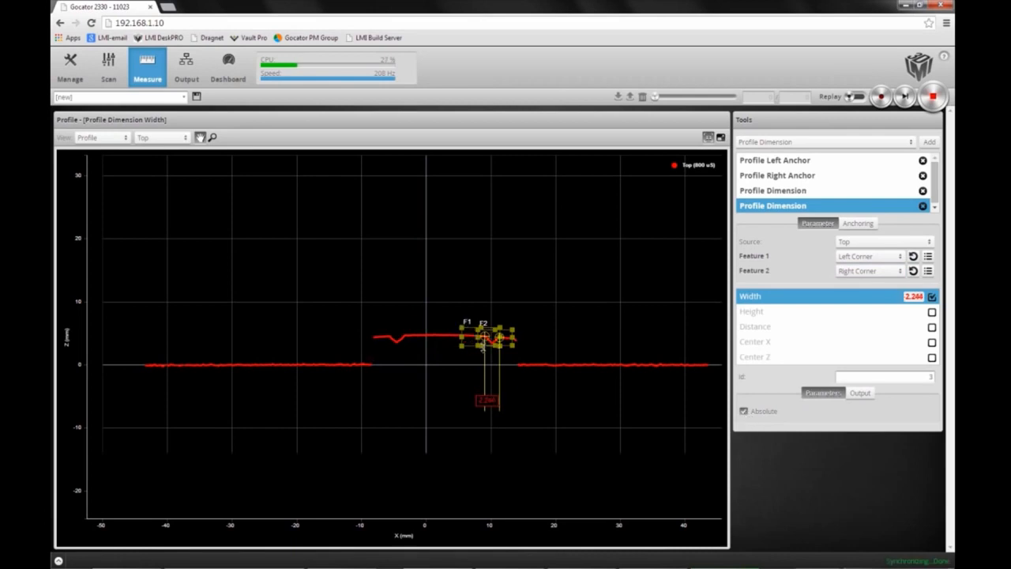
Step: Anchor the second dimension tool's X position to #1 - Profile Right Anchor X
{"action": "scroll", "coordinate": [496, 348], "scroll_direction": "up", "scroll_amount": 5}
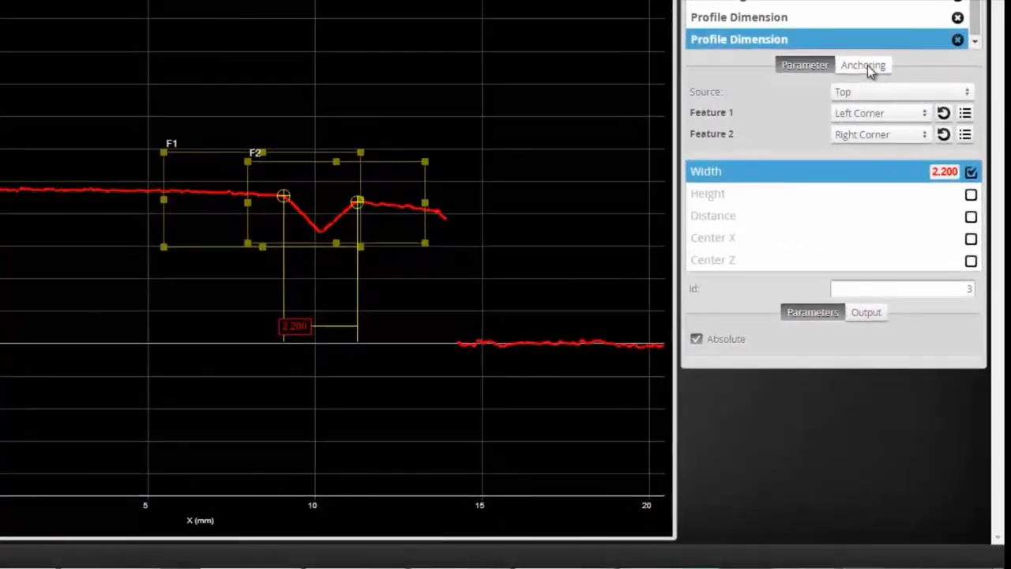
{"action": "left_click", "coordinate": [858, 224]}
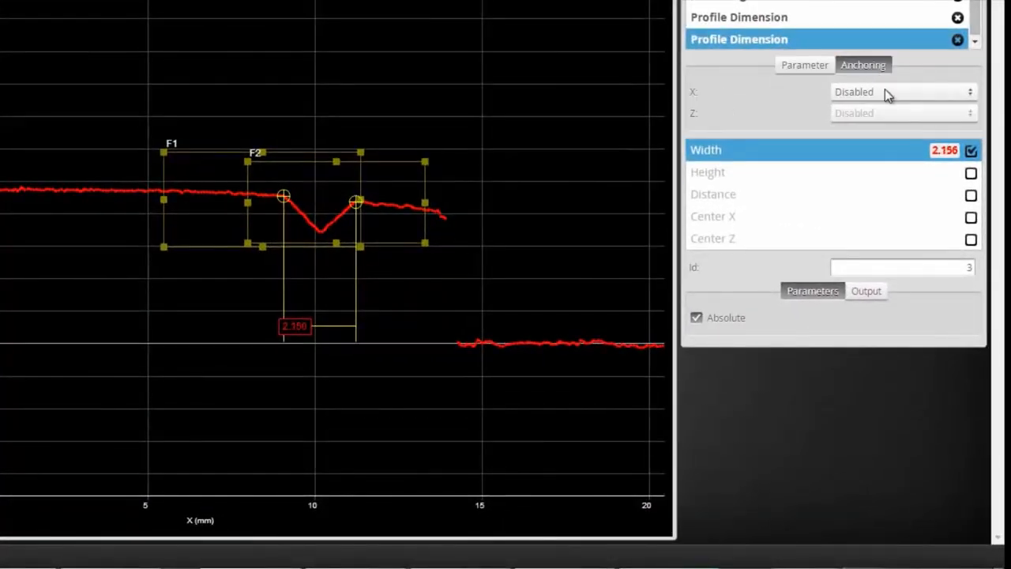
{"action": "left_click", "coordinate": [886, 93]}
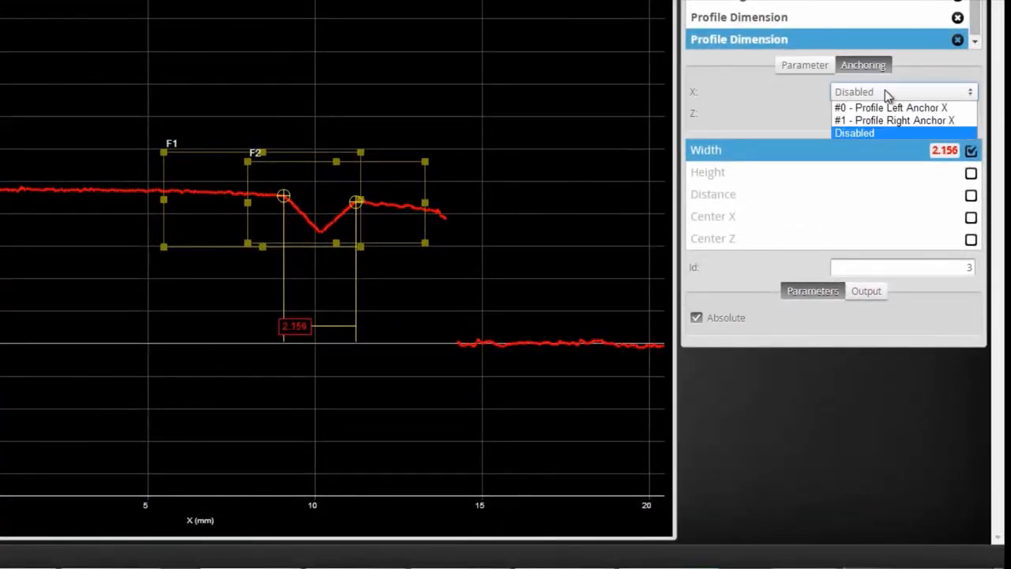
{"action": "left_click", "coordinate": [905, 127]}
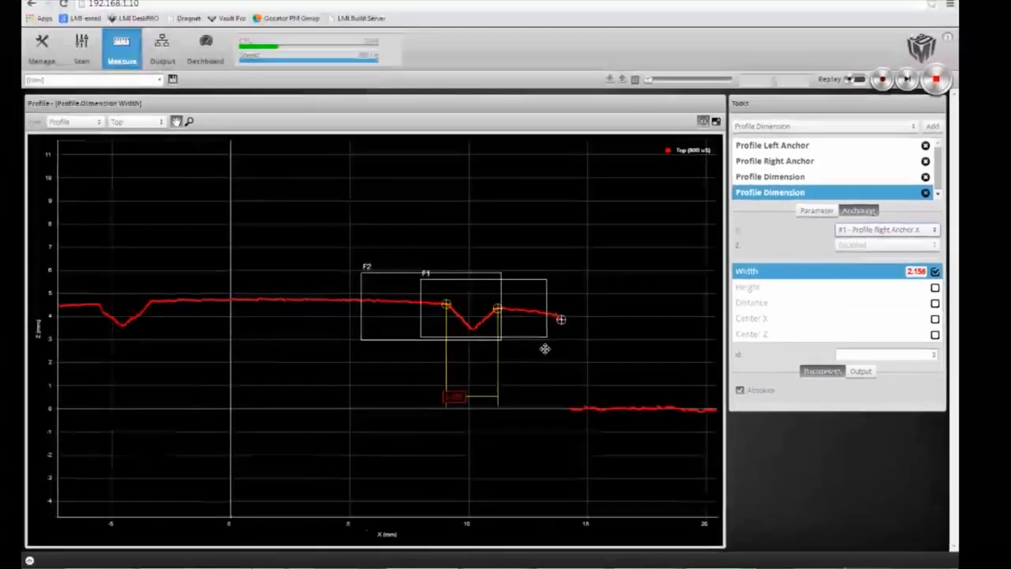
{"action": "scroll", "coordinate": [545, 348], "scroll_direction": "down", "scroll_amount": 4}
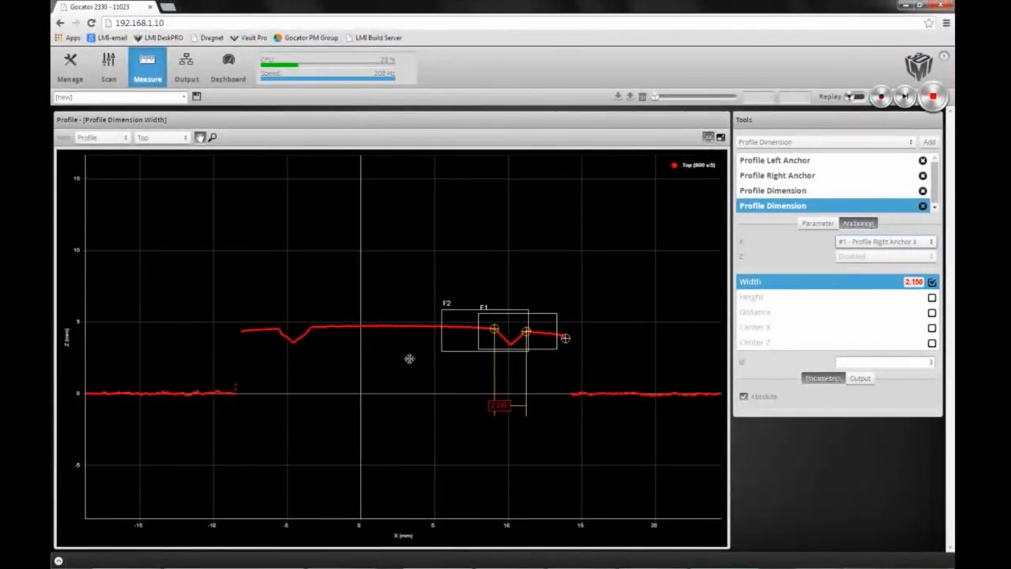
{"action": "left_click_drag", "start_coordinate": [408, 358], "coordinate": [434, 357]}
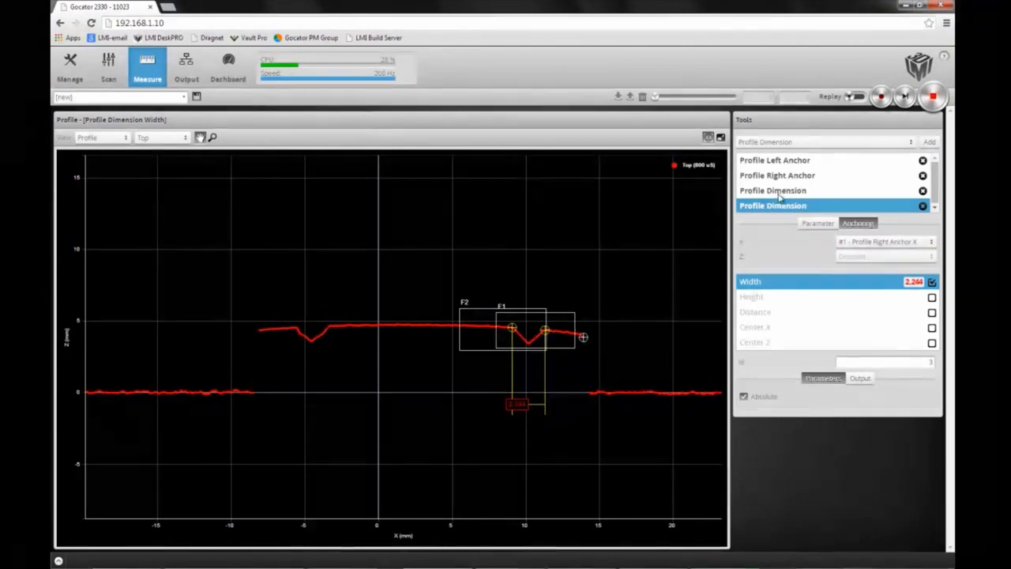
{"action": "left_click_drag", "start_coordinate": [780, 198], "coordinate": [781, 199]}
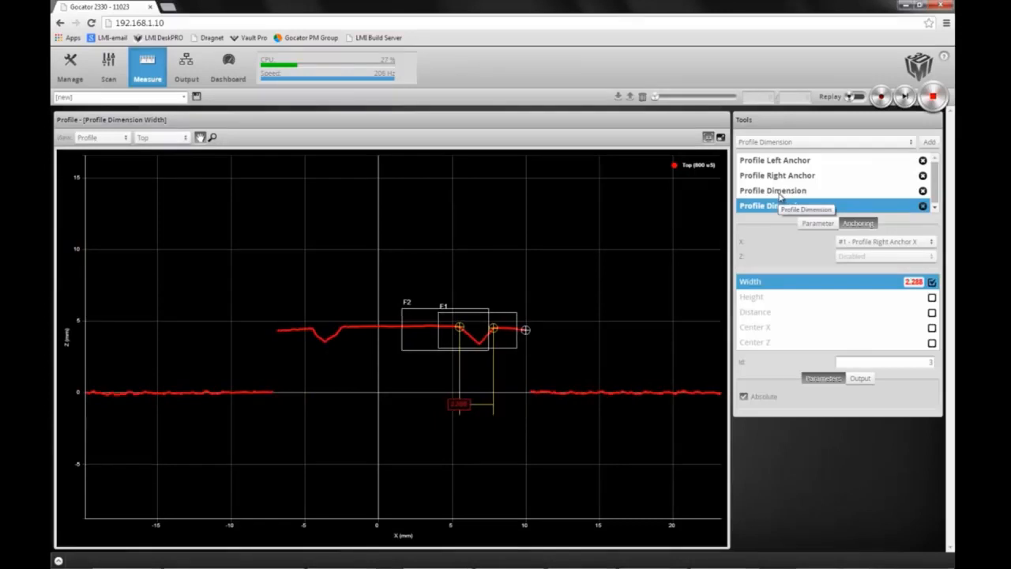
Step: Enable the Z measurement on the Profile Left Anchor tool
{"action": "left_click", "coordinate": [780, 193]}
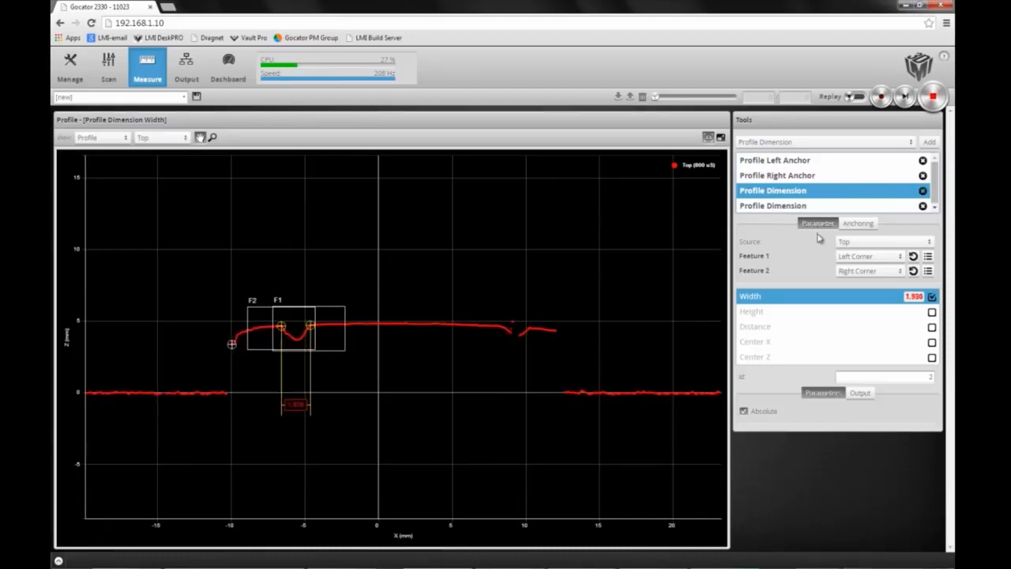
{"action": "left_click", "coordinate": [802, 162]}
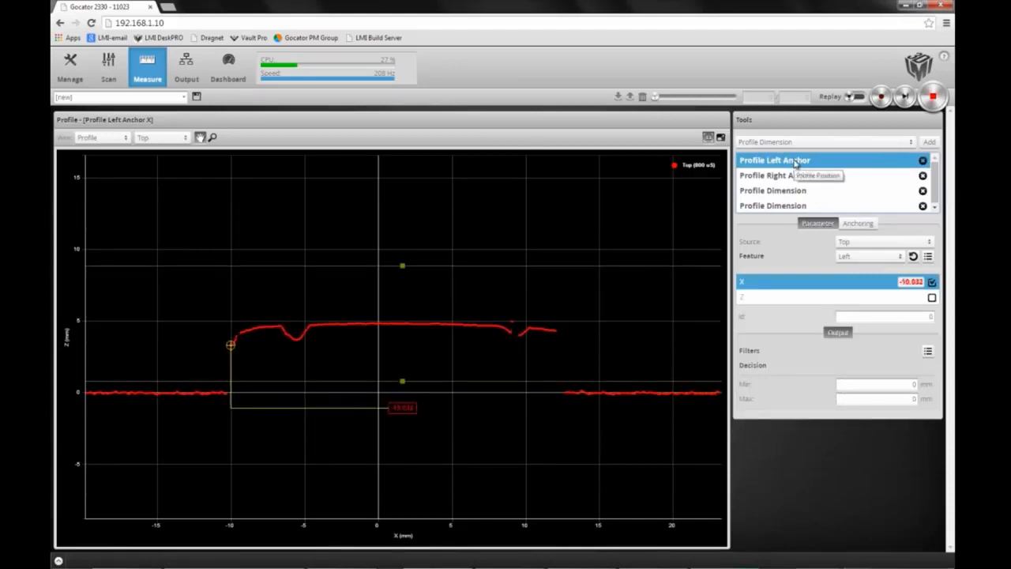
{"action": "left_click", "coordinate": [932, 297]}
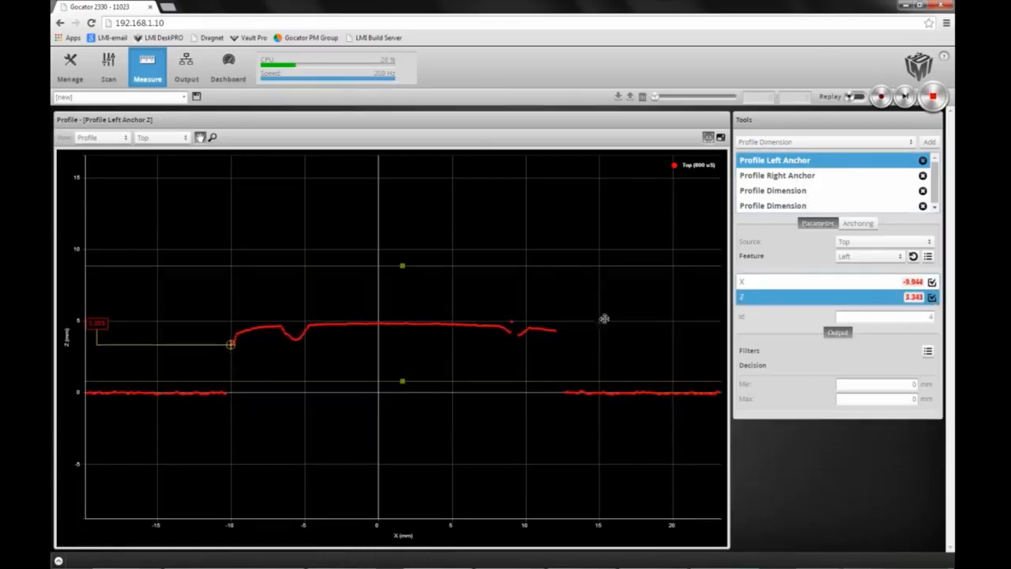
Step: Anchor the first dimension tool's Z position to #4 - Profile Left Anchor Z
{"action": "left_click", "coordinate": [805, 192]}
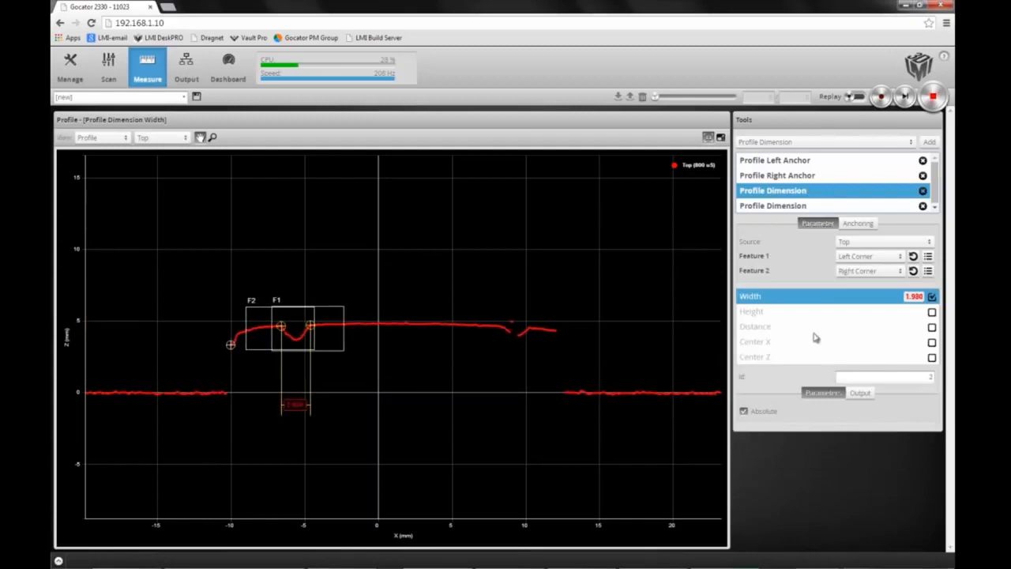
{"action": "left_click", "coordinate": [858, 224]}
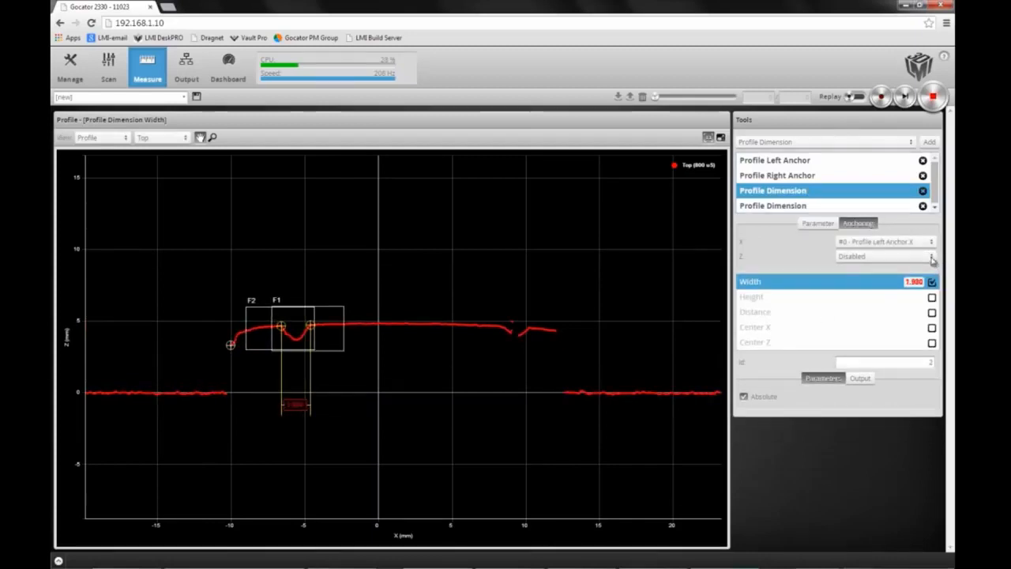
{"action": "left_click", "coordinate": [914, 257]}
{"action": "left_click", "coordinate": [903, 269]}
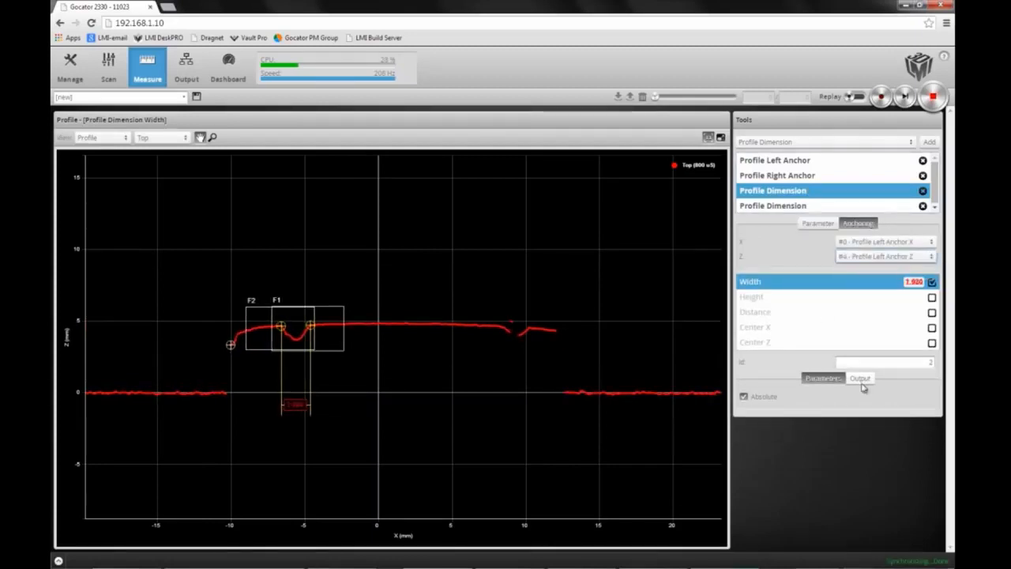